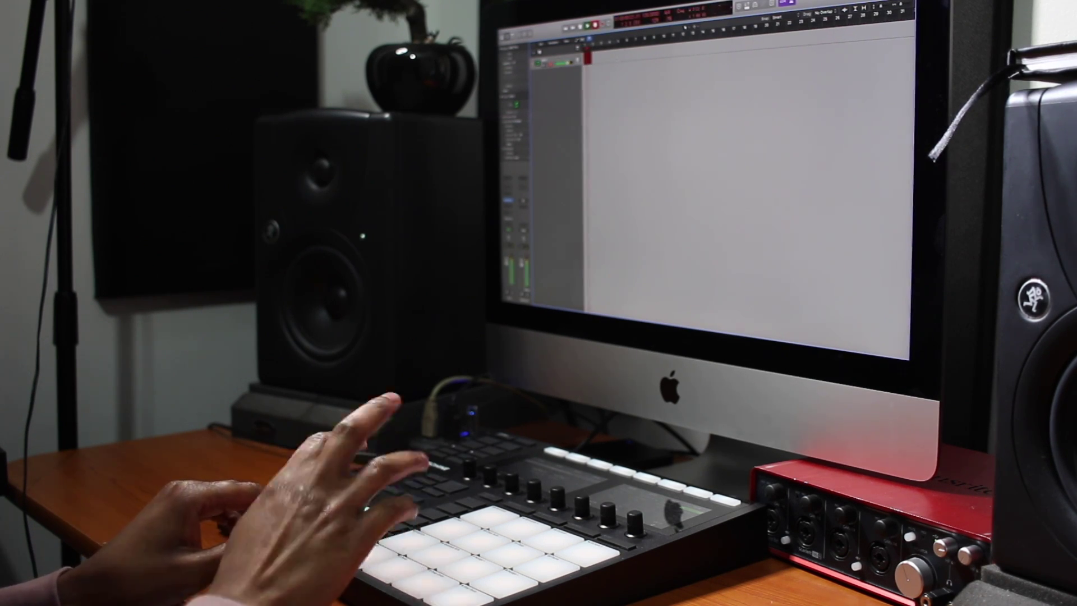
Stop the Logic Pro X recording with the space bar so the new region stays
key("space")
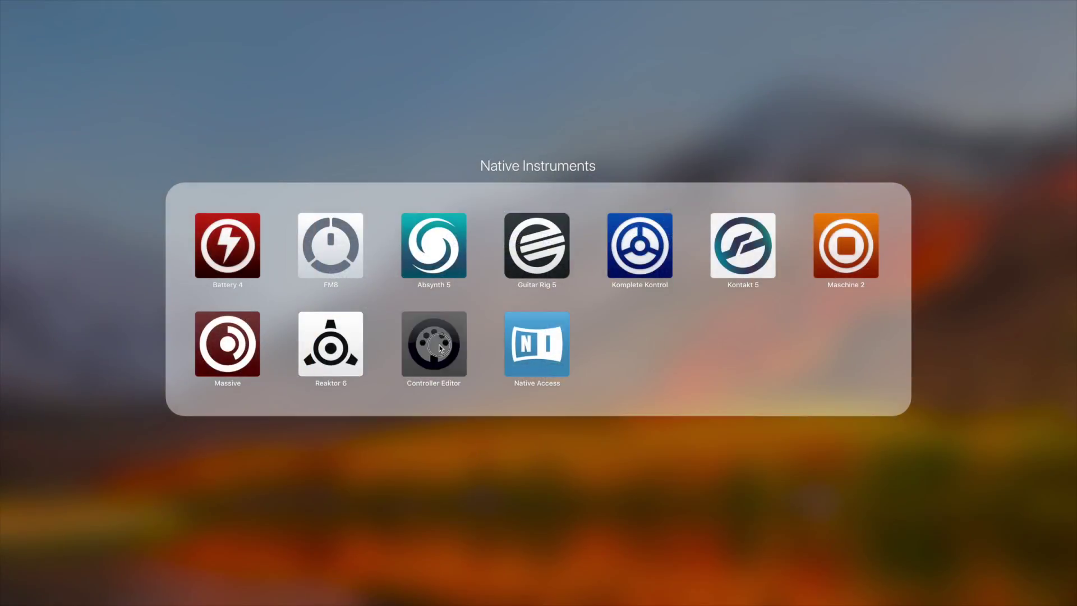
Launch Controller Editor from Launchpad's Native Instruments folder
left_click(441, 348)
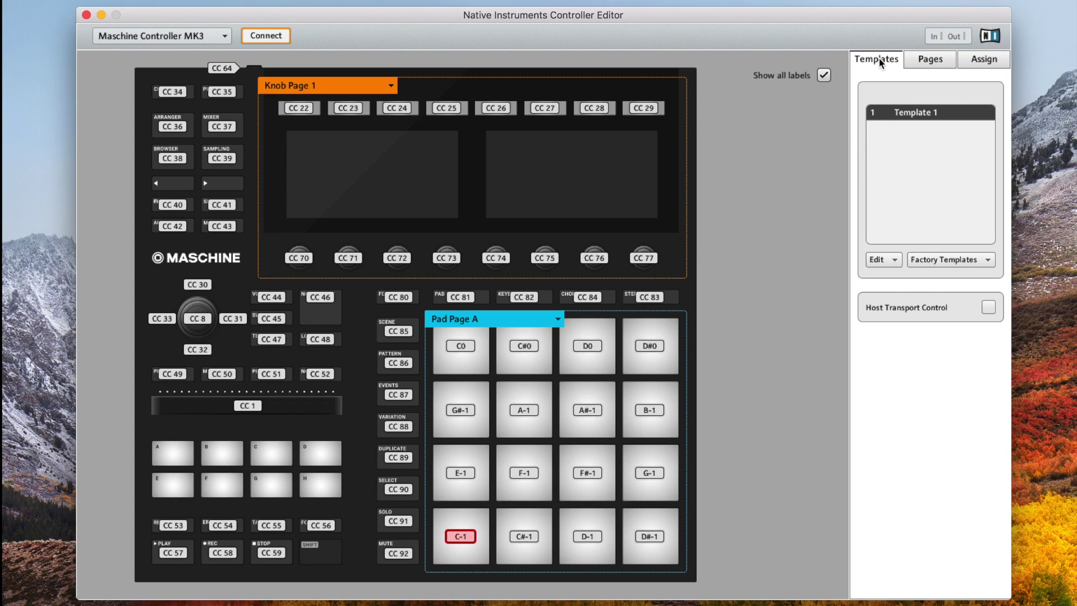
Create Template 2 with Edit > New, closing Factory Templates without choosing a preset
left_click(897, 254)
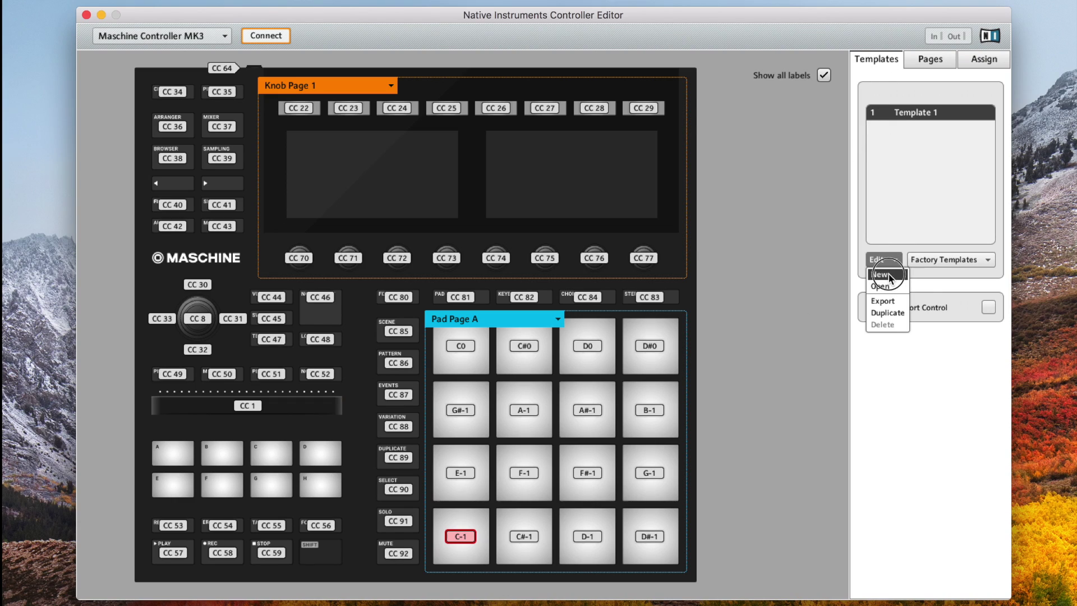
left_click(887, 272)
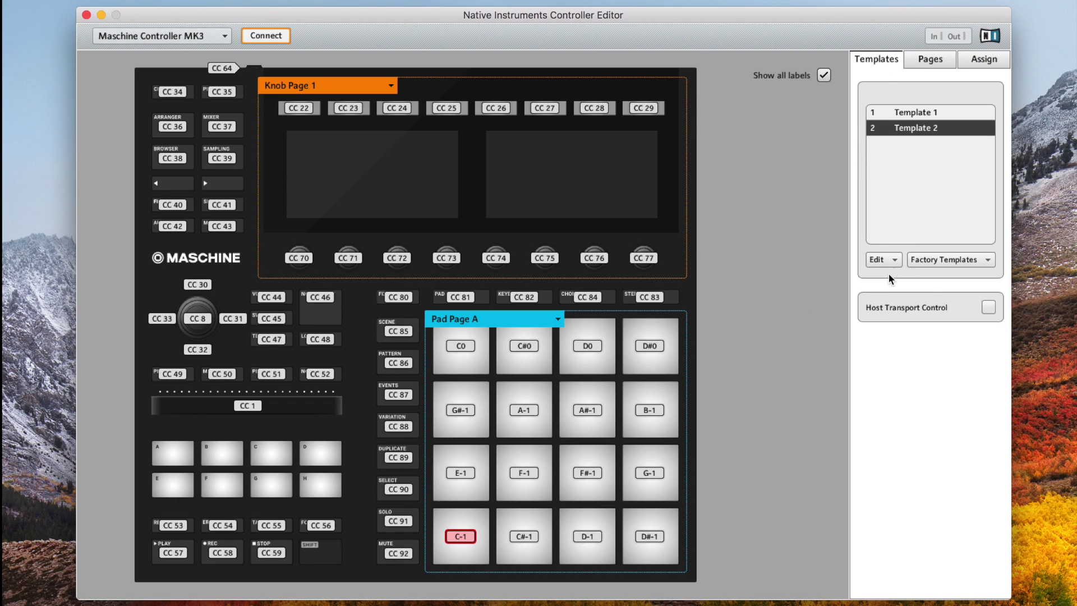
left_click(976, 259)
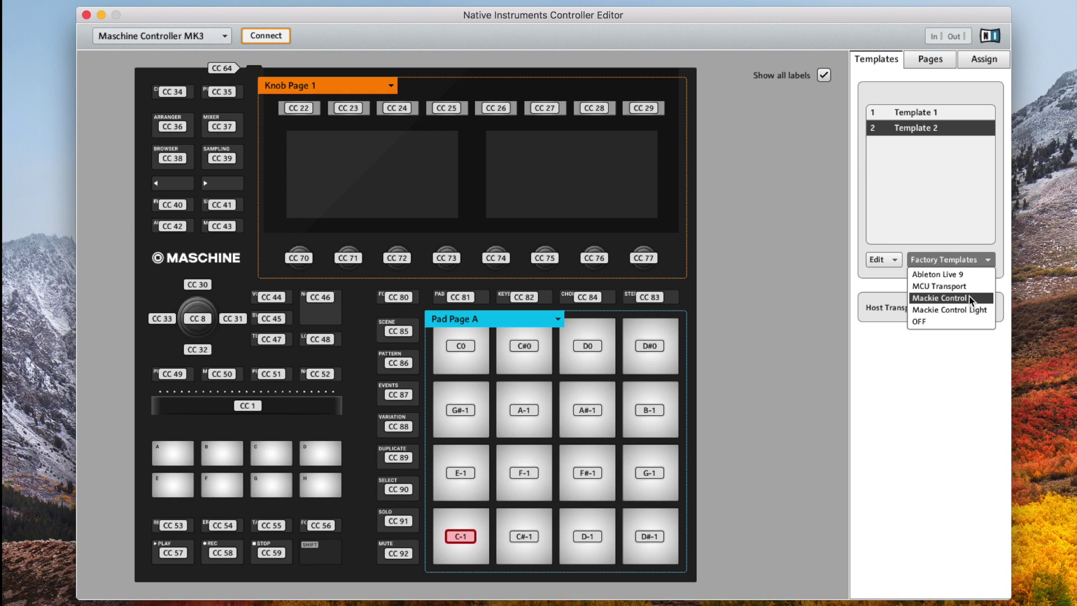
left_click(894, 366)
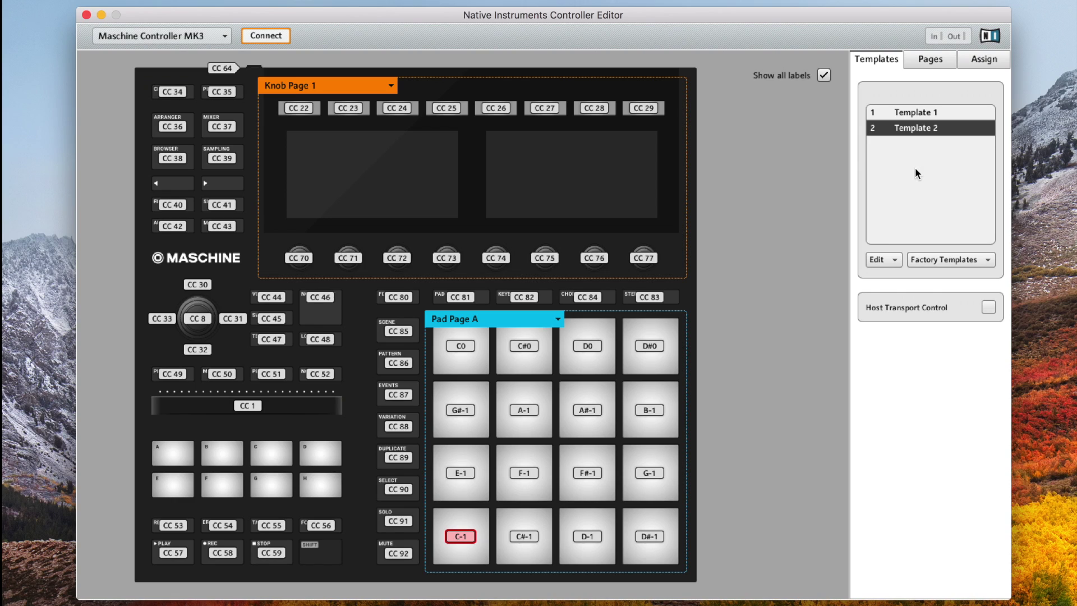
Rename Template 2 to 'Logic Pro X' and enable Host Transport Control
double_click(918, 129)
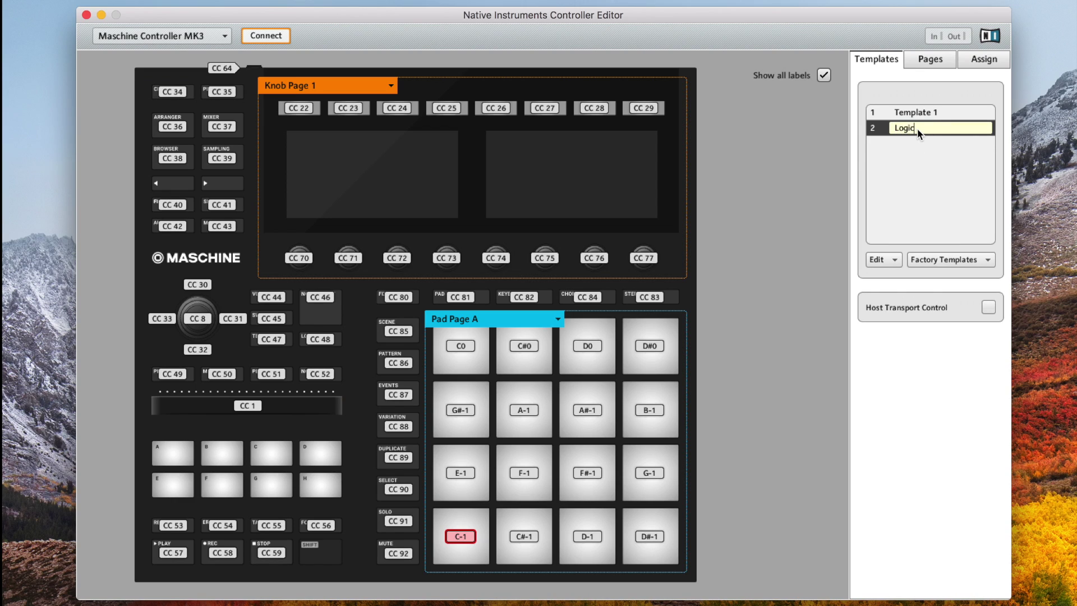
type("Logic Pro X")
key("Return")
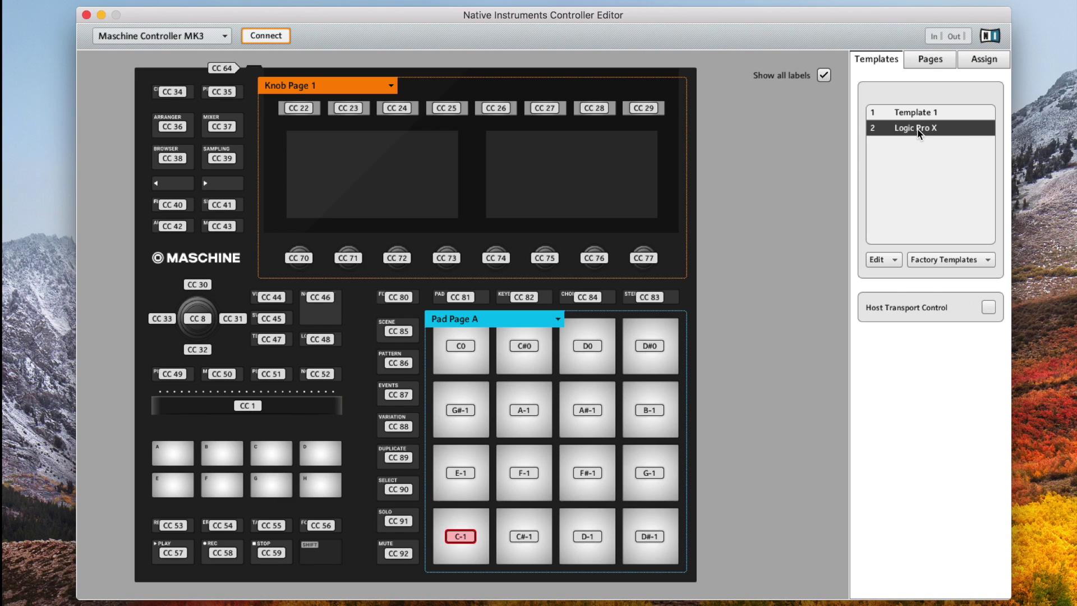
left_click(988, 306)
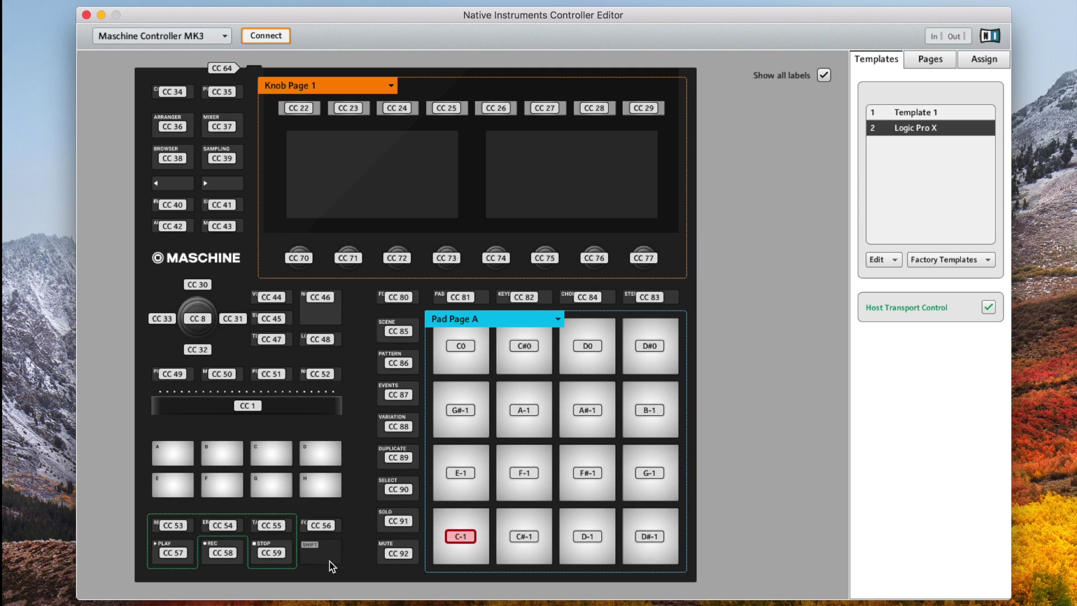
Assign the Play button as an MCU Button with Parameter ID 94
left_click(171, 553)
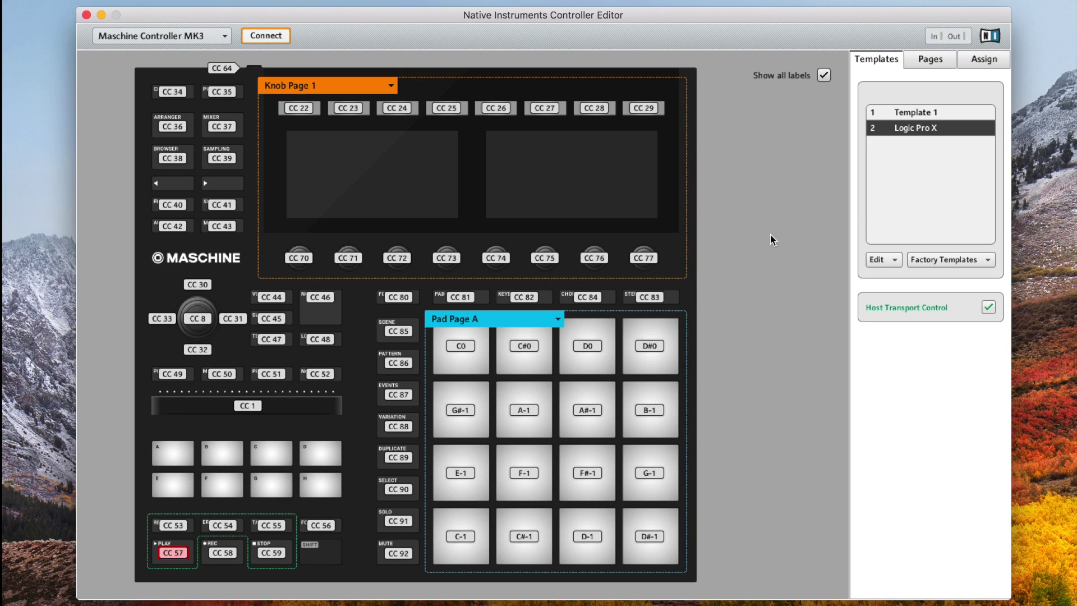
left_click(984, 61)
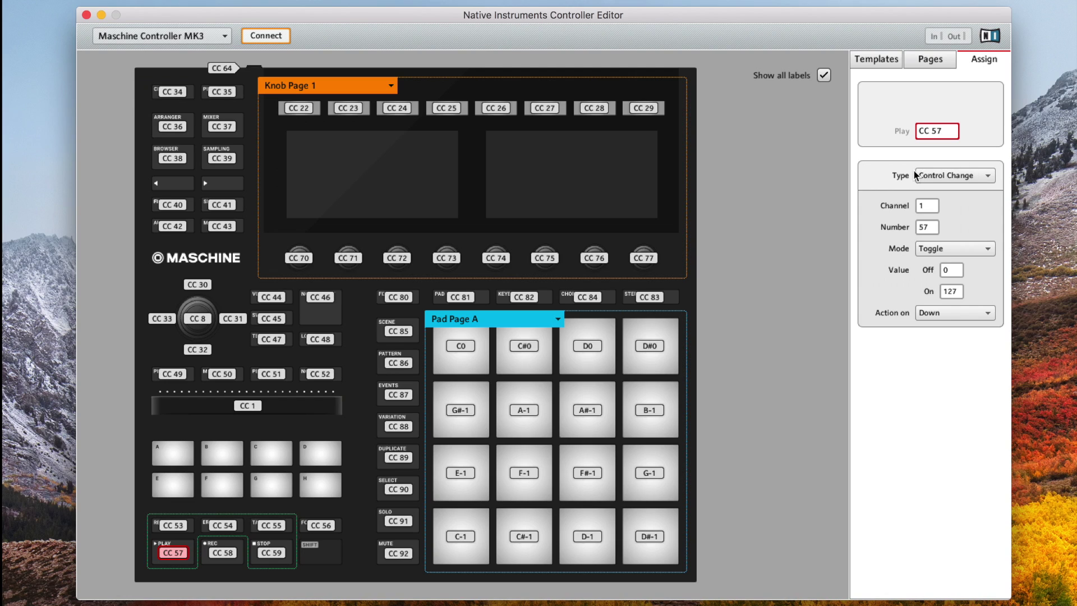
left_click(958, 175)
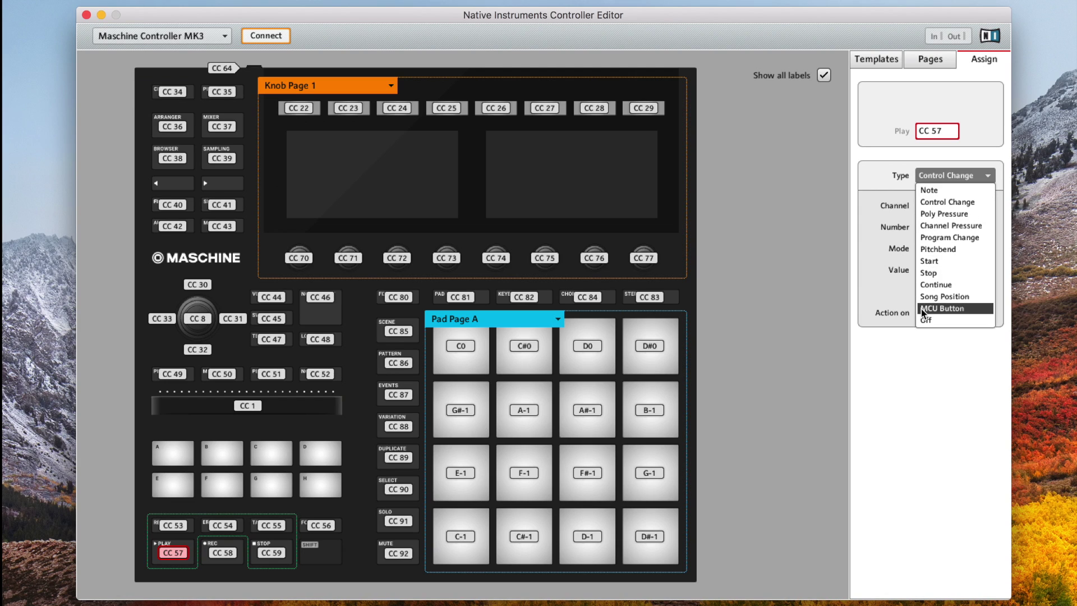
left_click(975, 310)
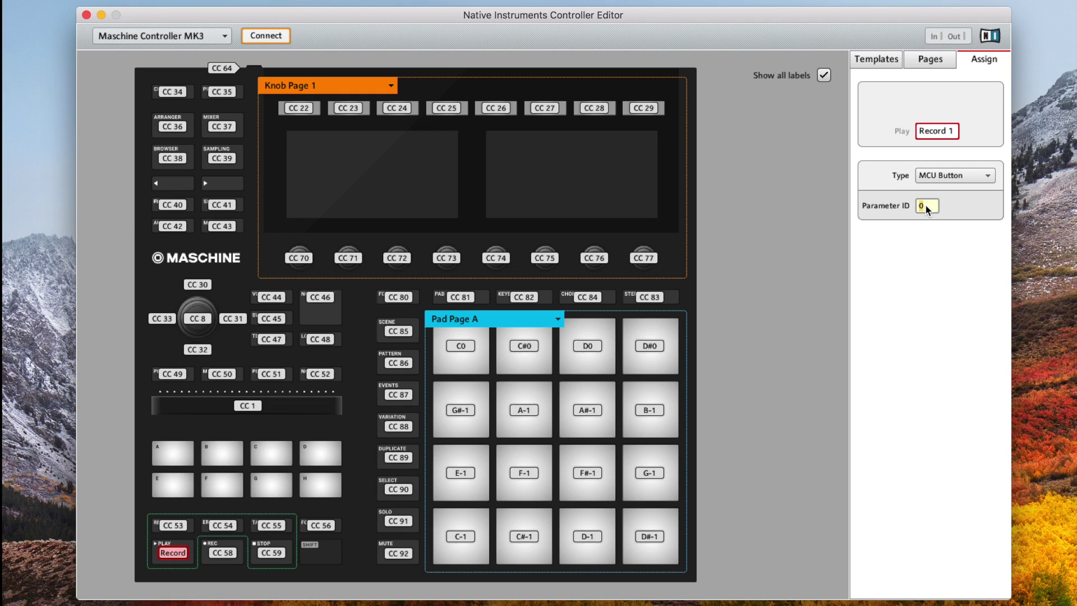
type("94")
key("Return")
key("Up")
key("Up")
key("Up")
key("Up")
key("Down")
key("Down")
key("Down")
key("Down")
key("Down")
key("Down")
key("Down")
key("Down")
key("Down")
key("Down")
key("Down")
key("Down")
key("Down")
key("Down")
key("Down")
key("Down")
key("Down")
key("Down")
key("Down")
key("Down")
double_click(927, 205)
type("94")
key("Return")
Make Rec and Stop MCU Buttons with Parameter IDs 95 and 93
left_click(229, 552)
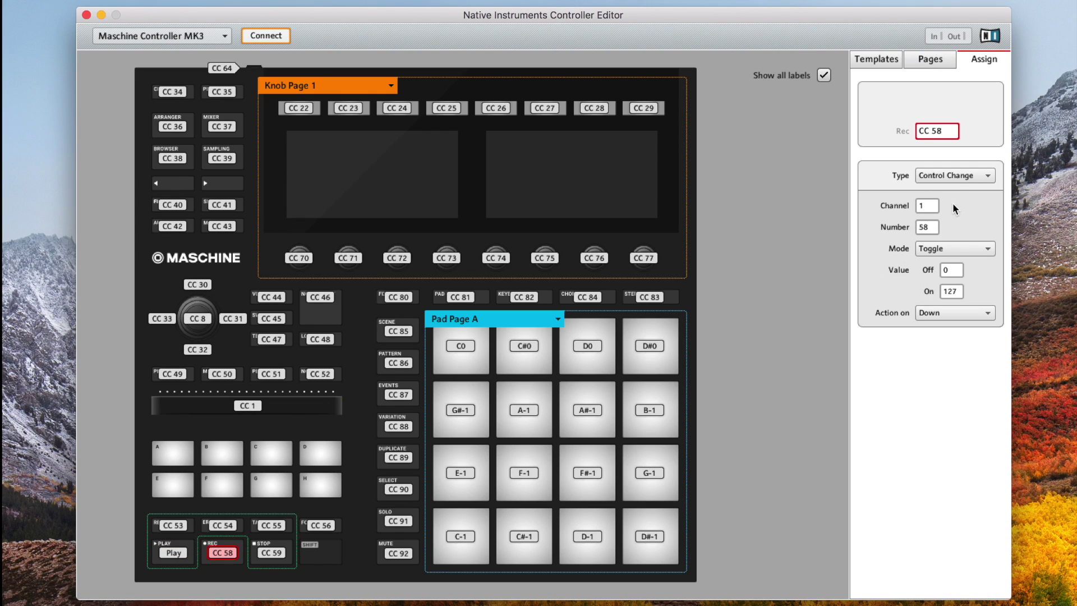
left_click(954, 175)
left_click(945, 305)
left_click(931, 205)
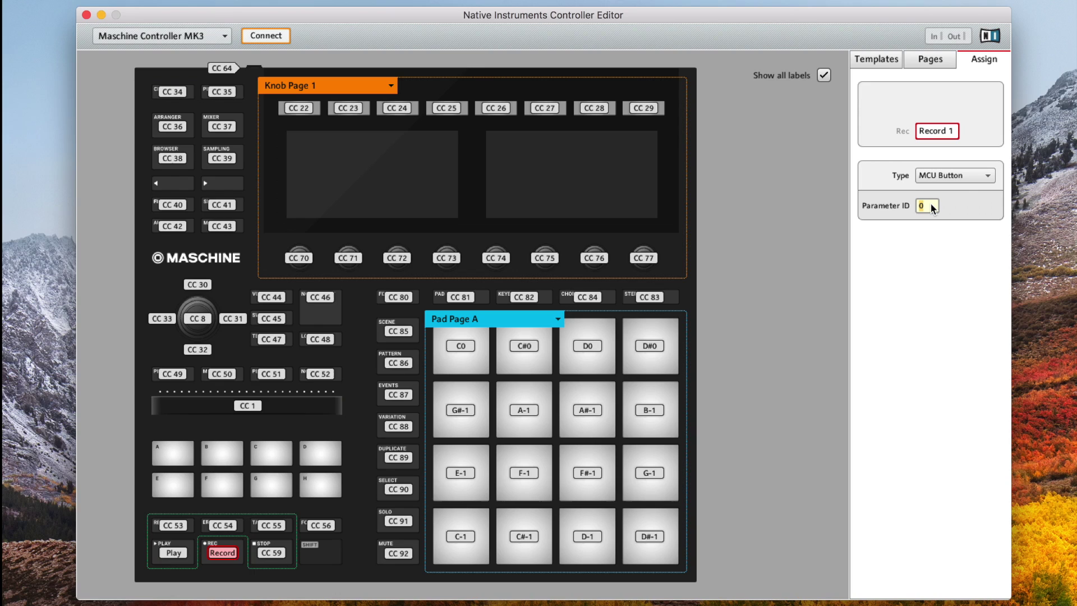
type("95")
left_click(271, 552)
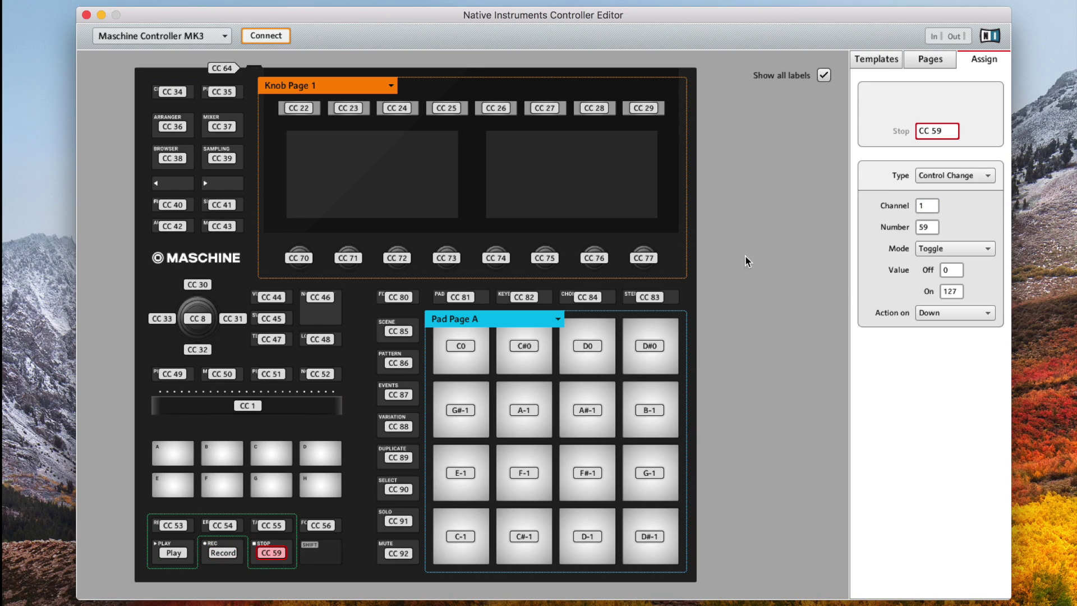
left_click(934, 175)
left_click(941, 309)
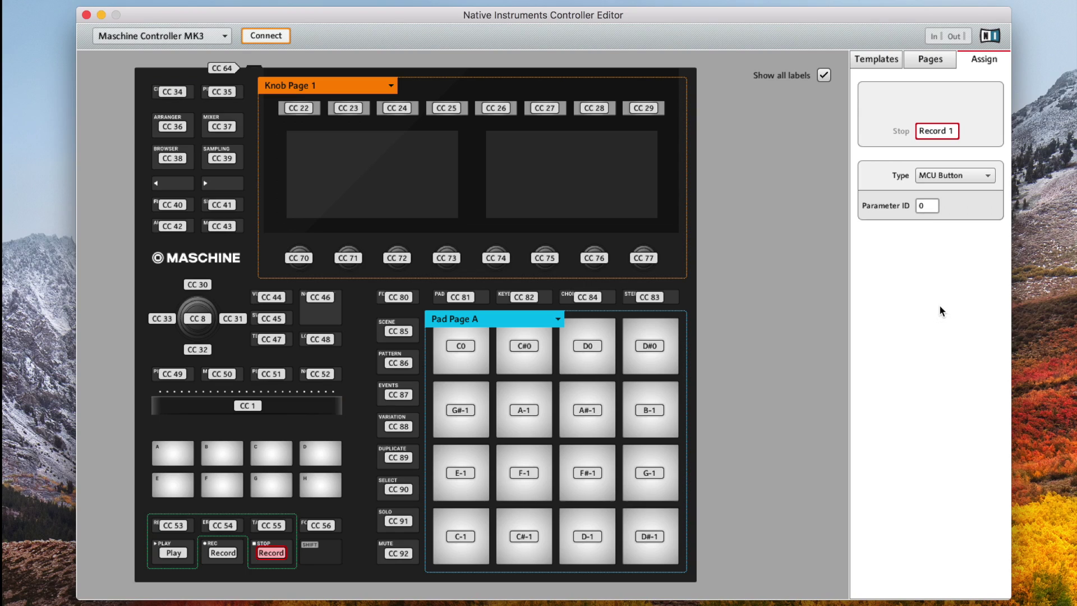
left_click(924, 206)
type("93")
key("Return")
Set the Restart button's Parameter ID to 86 so it reads Loop
left_click(172, 525)
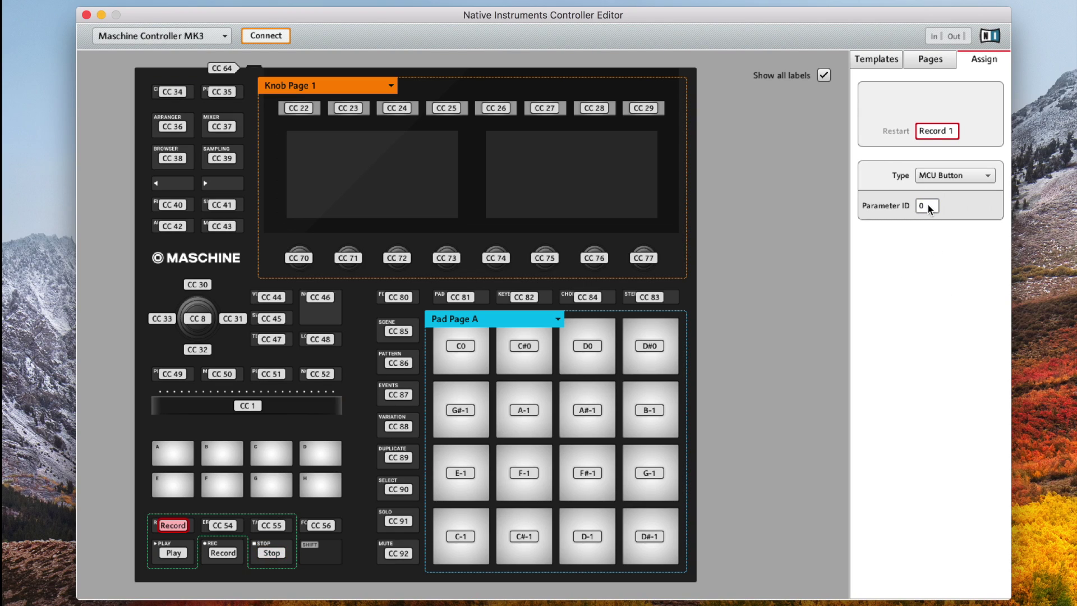
left_click(928, 206)
type("86")
key("Return")
Set the main encoder's Turn type to MCU Wheel and its Push type to Off
left_click(197, 318)
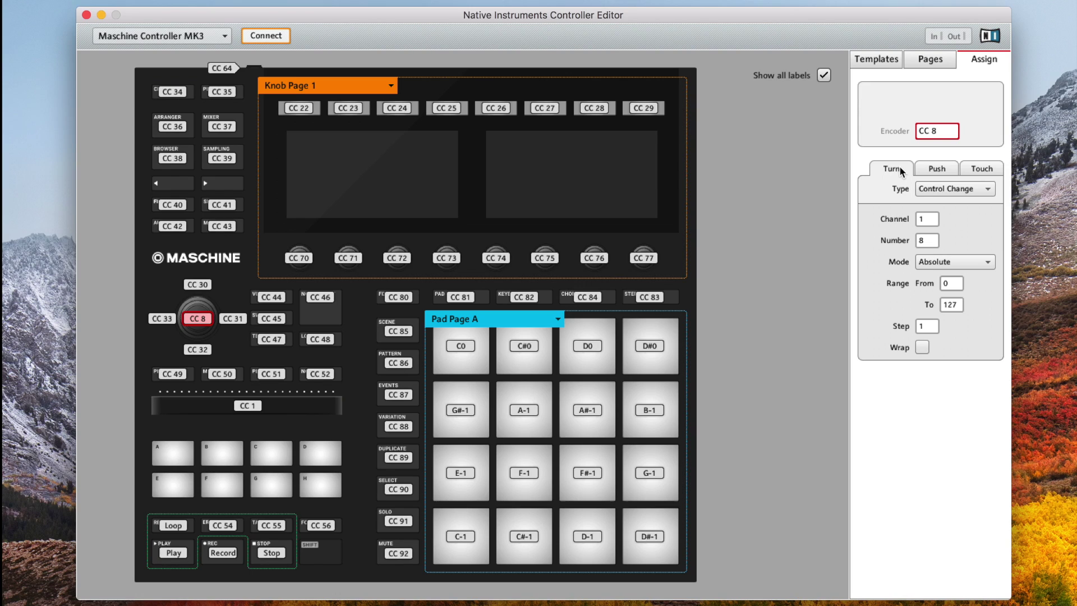
left_click(975, 185)
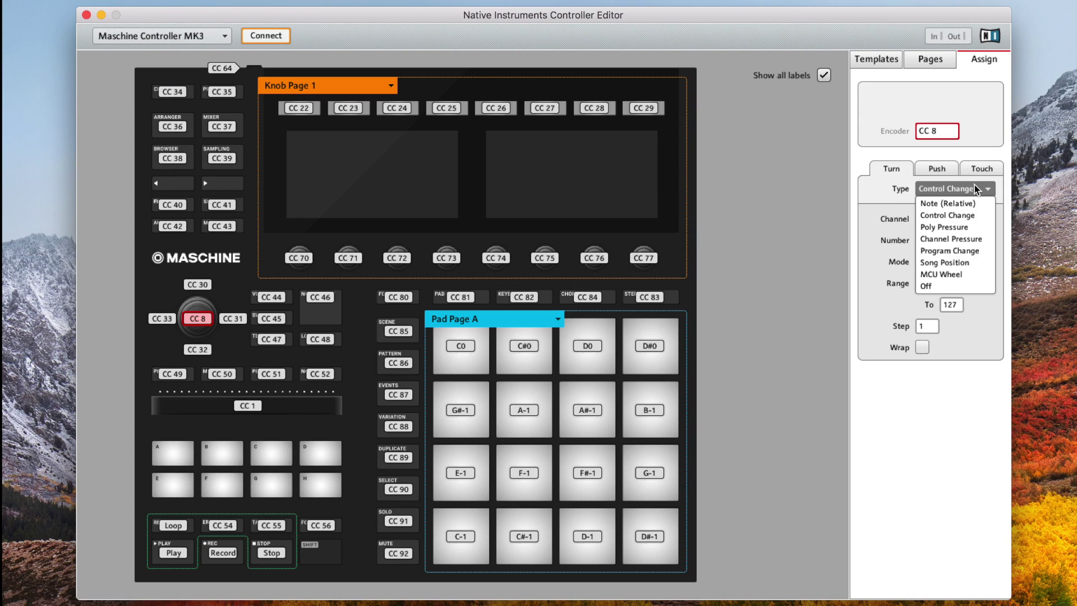
left_click(945, 273)
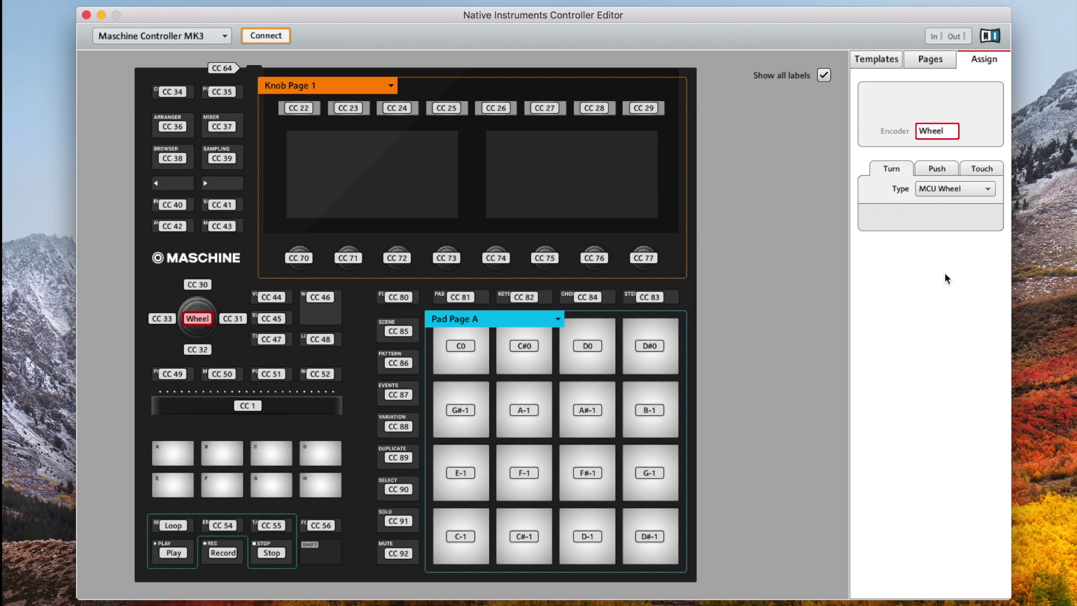
left_click(934, 166)
left_click(941, 190)
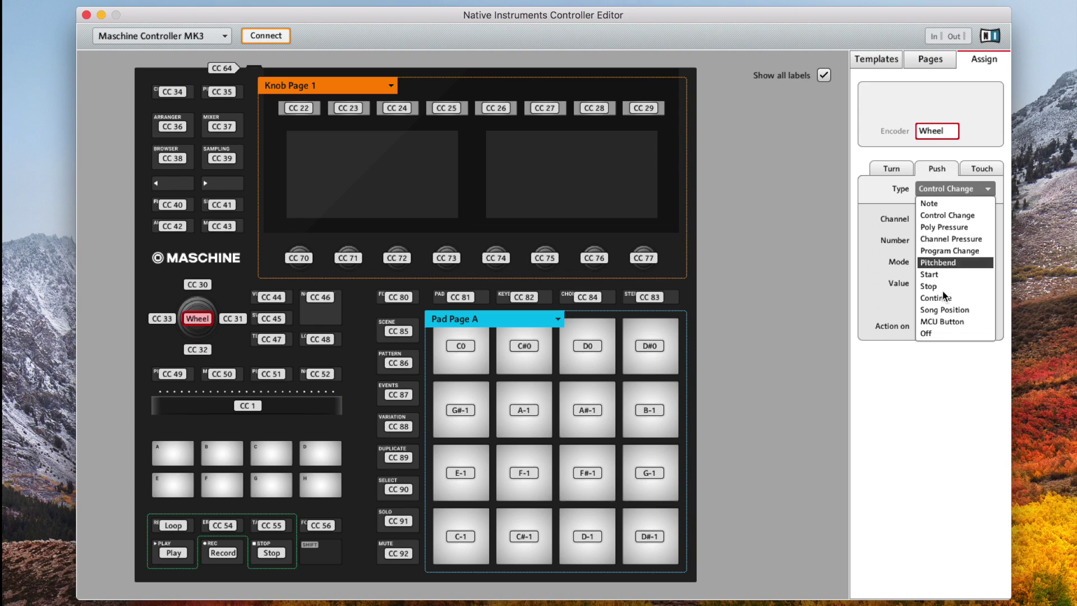
left_click(946, 333)
left_click(977, 169)
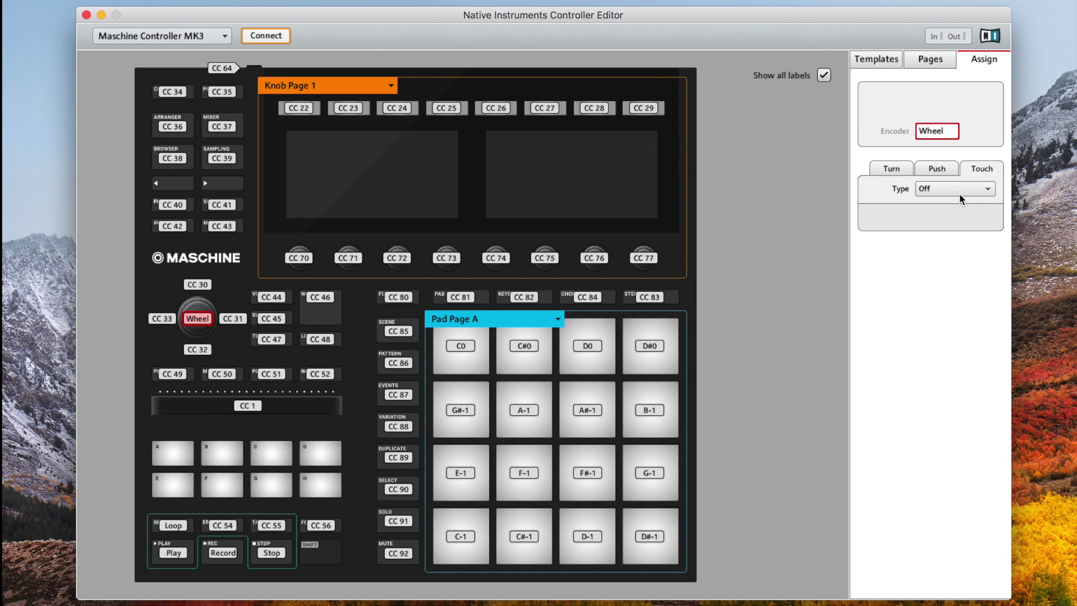
left_click(885, 166)
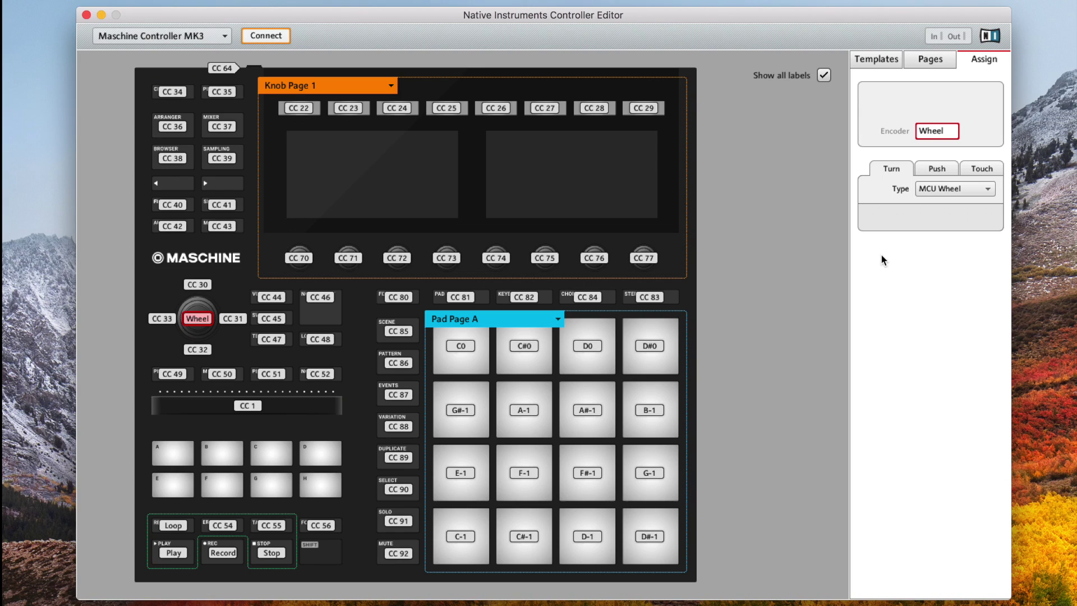
Set Follow and the other unused function buttons to Off, then check pad C-1 and CC 22
left_click(322, 526)
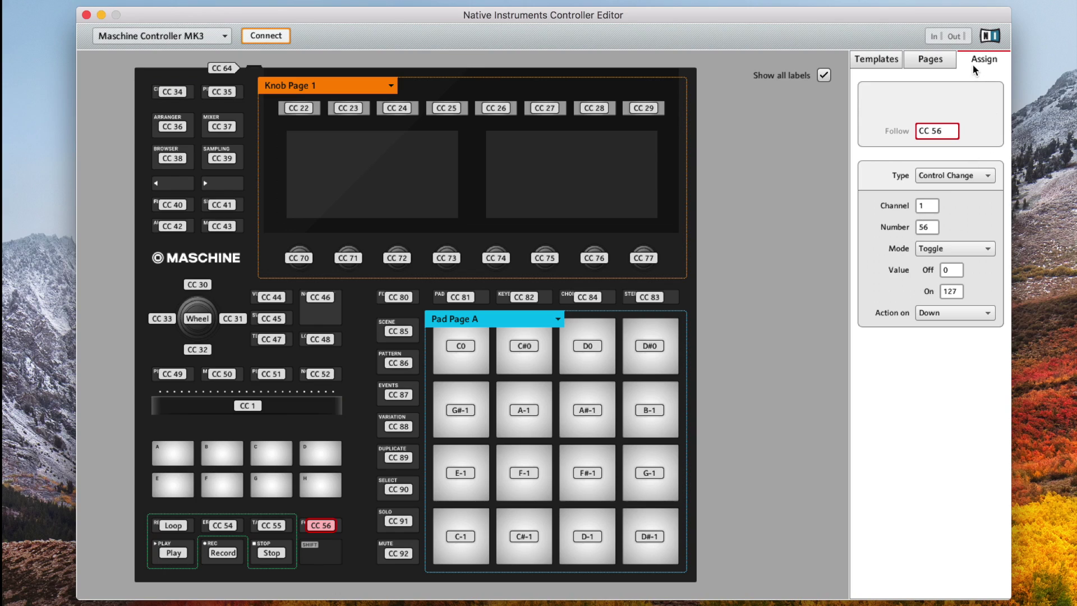
left_click(968, 175)
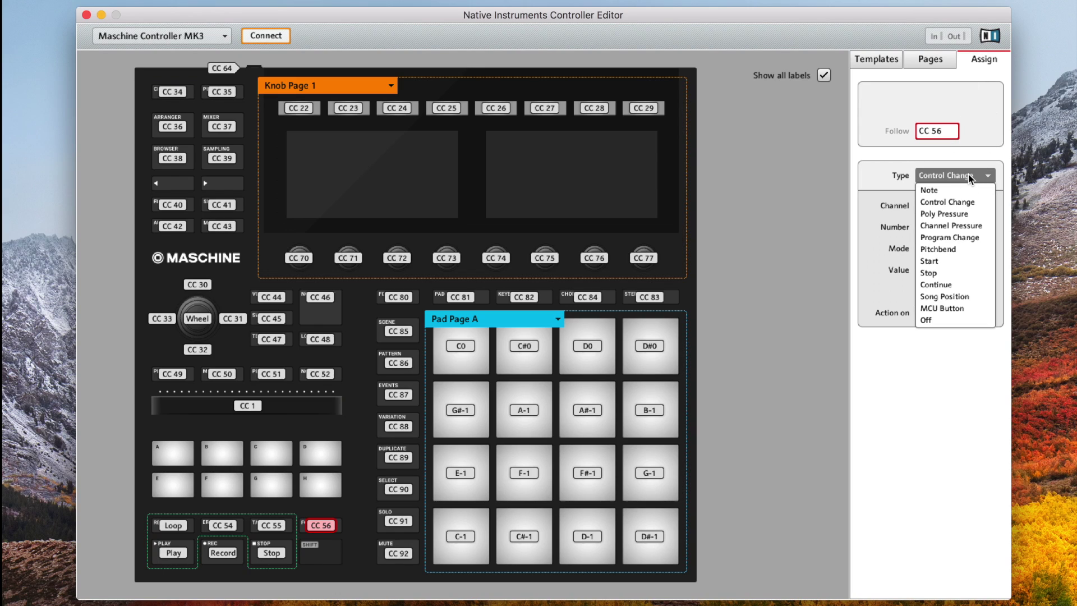
left_click(963, 317)
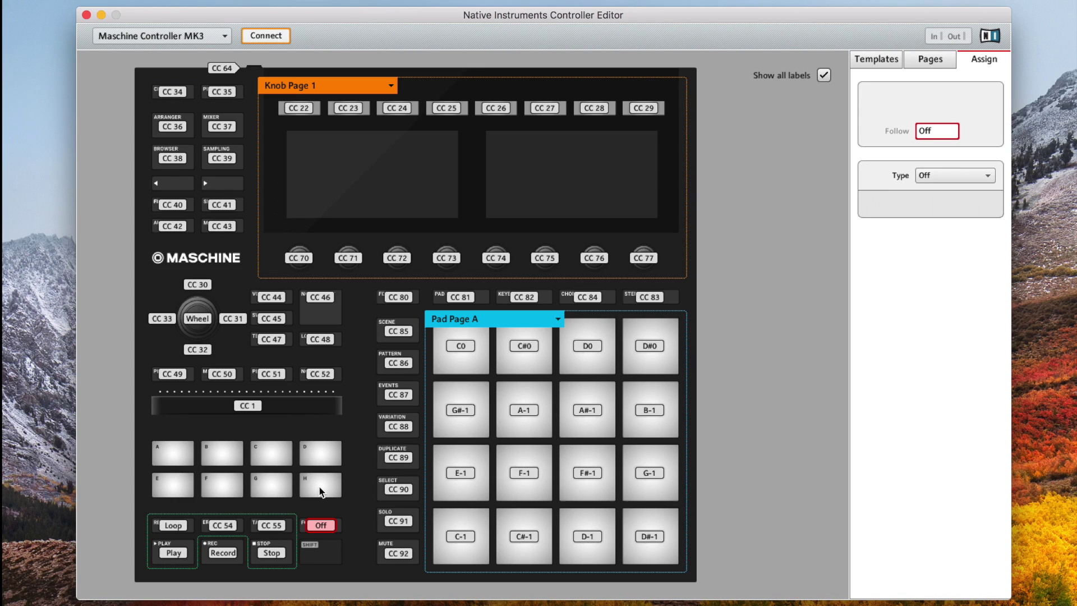
key("super+a")
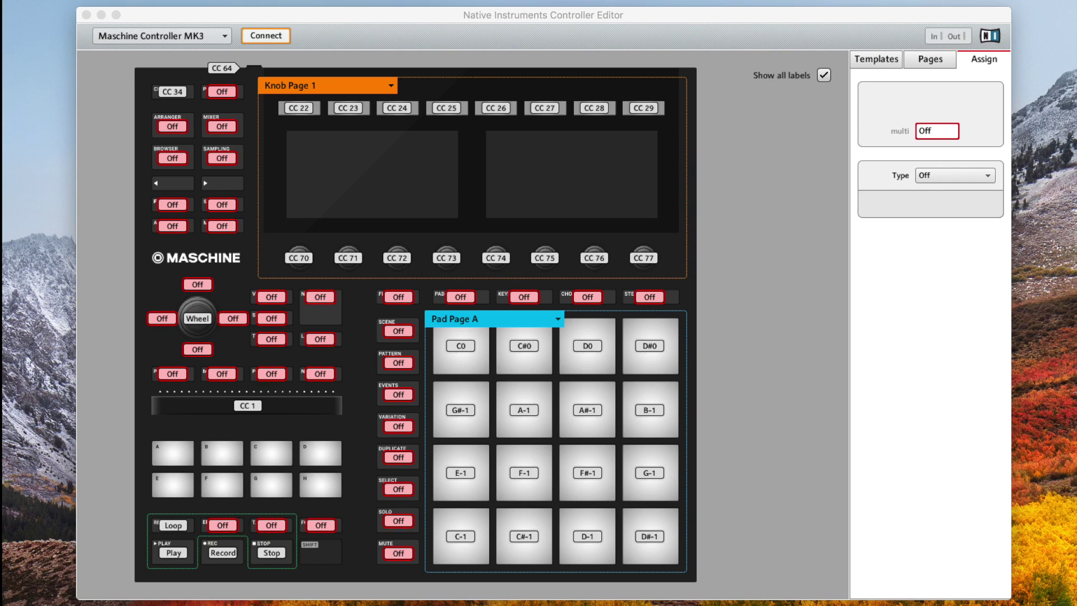
left_click(313, 99)
left_click(300, 107)
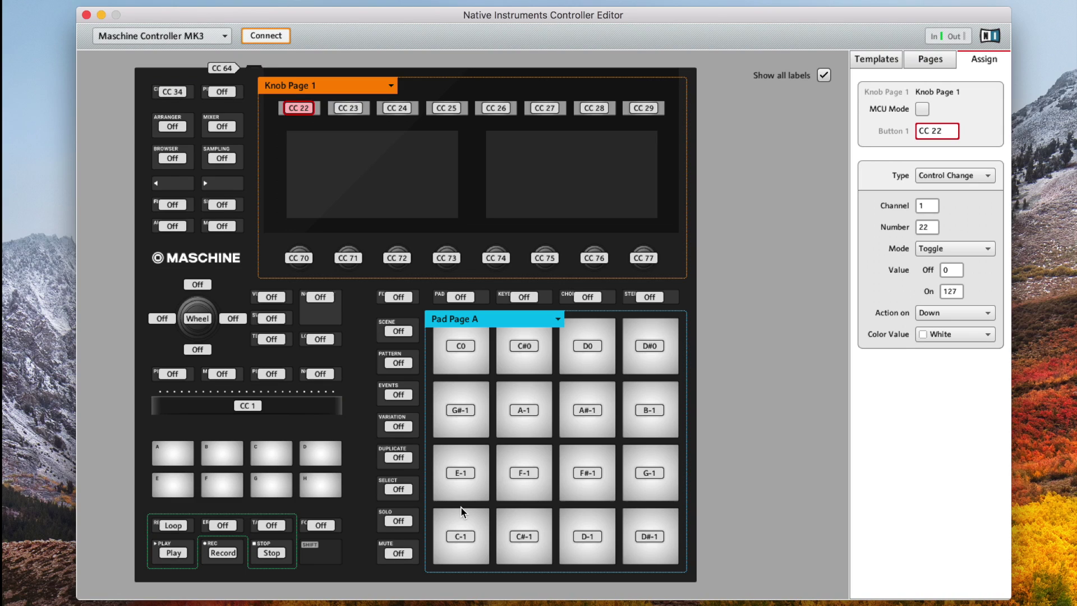
Select all 16 pads on Pad Page A and review their Hit and Press settings
left_click(459, 536)
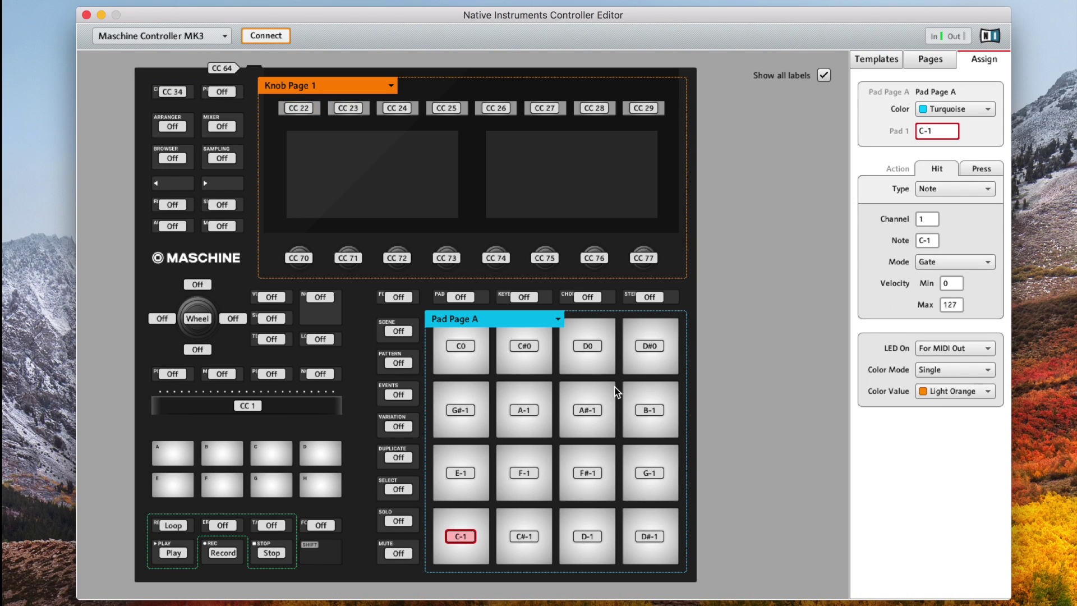
left_click(644, 348, "shift")
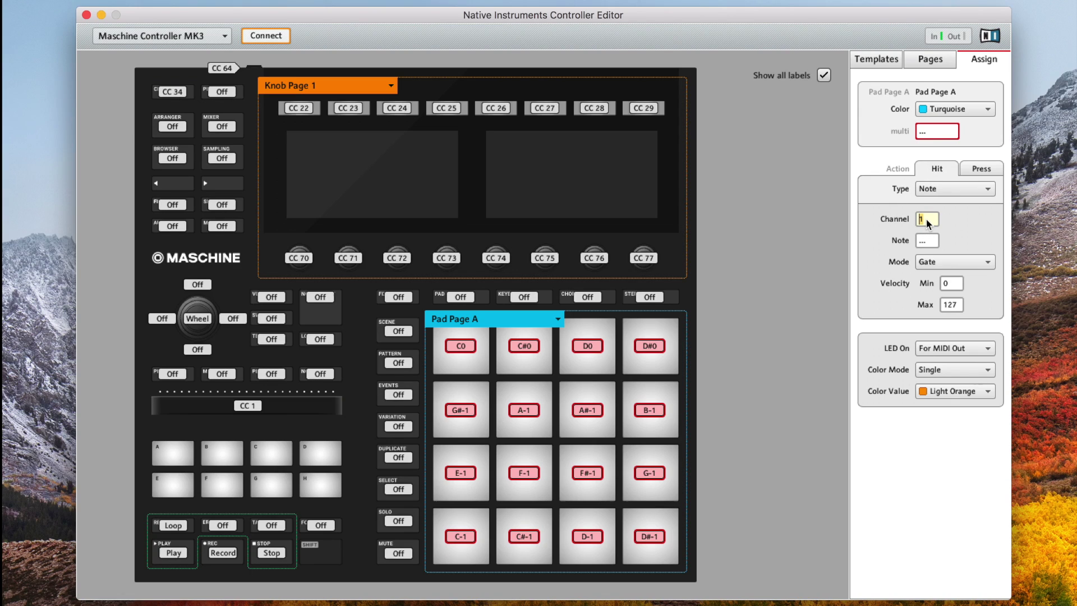
left_click(982, 169)
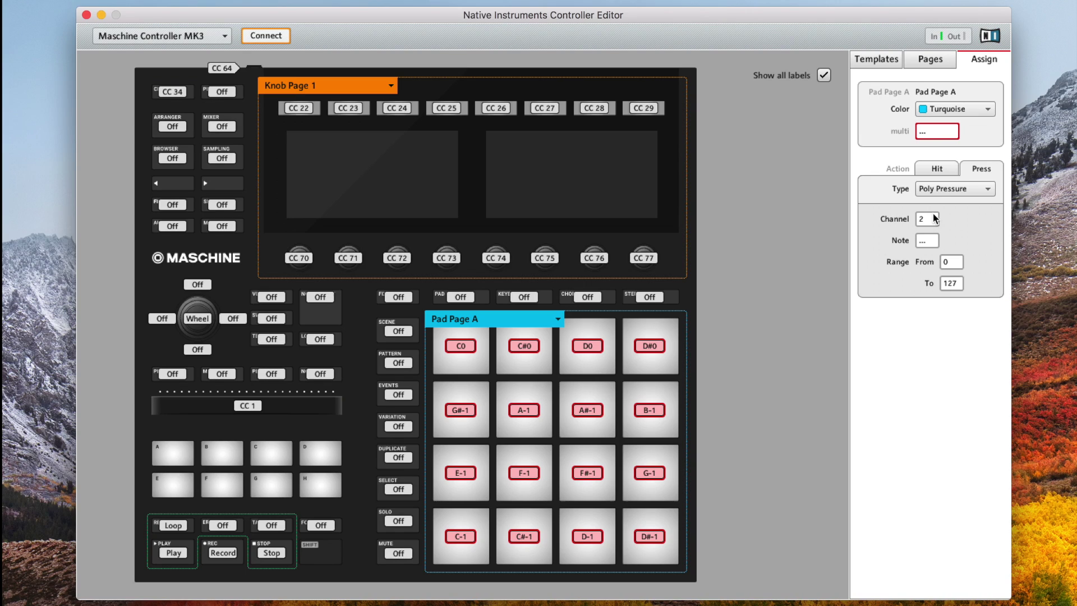
left_click(943, 169)
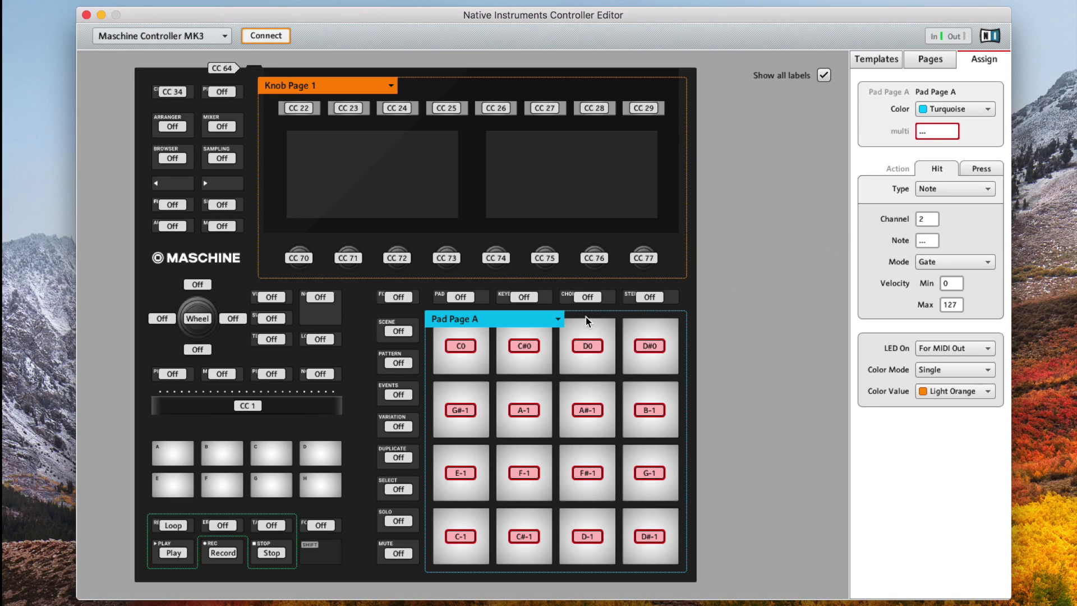
On Pad Page B, set the pads' pressure channel to 2
left_click(557, 322)
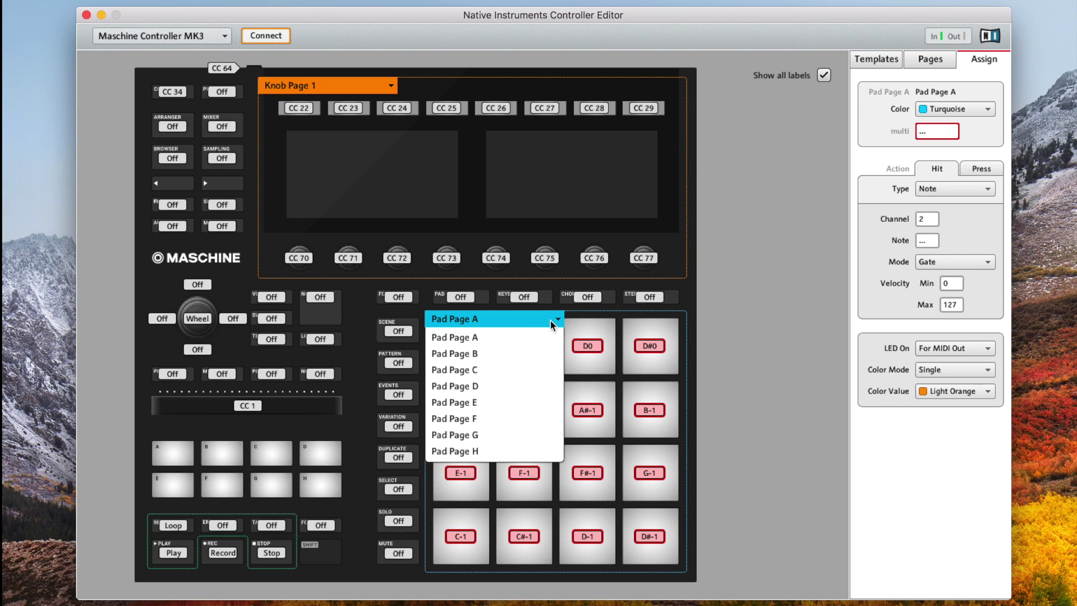
left_click(503, 351)
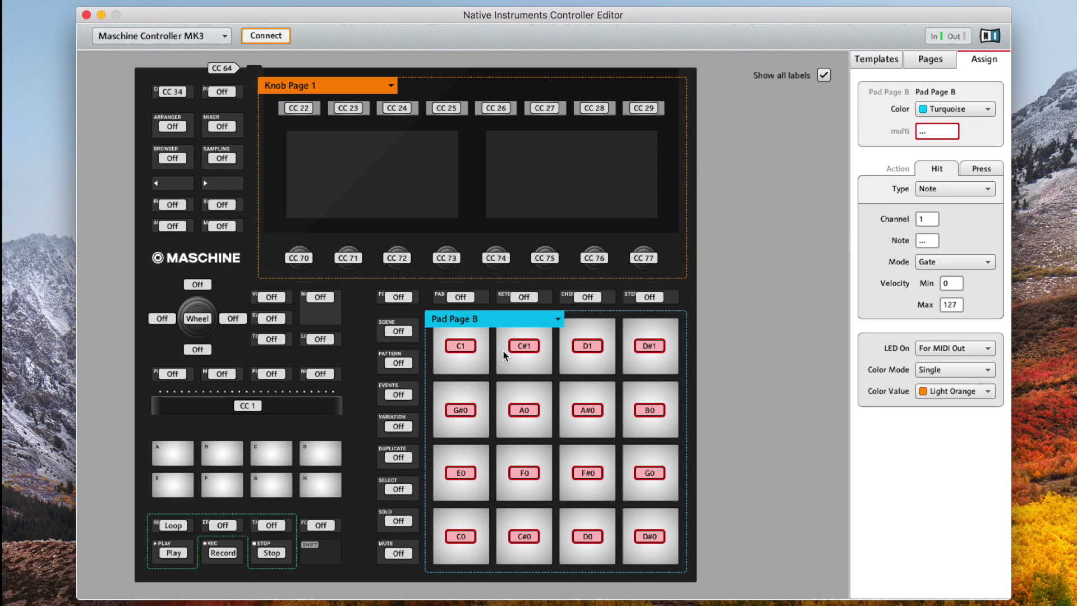
left_click(975, 168)
double_click(926, 220)
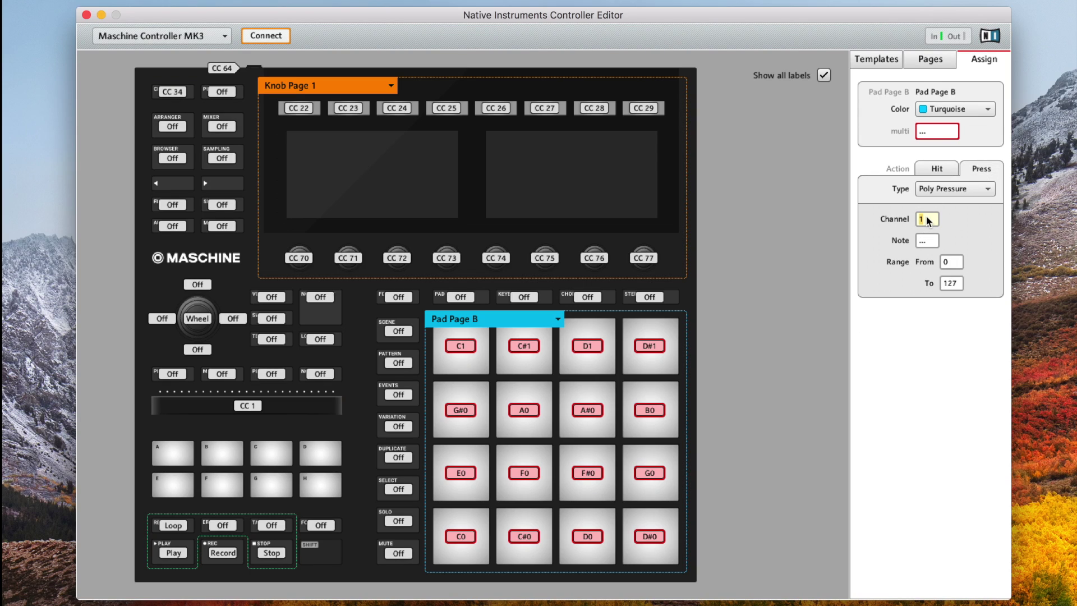
type("2")
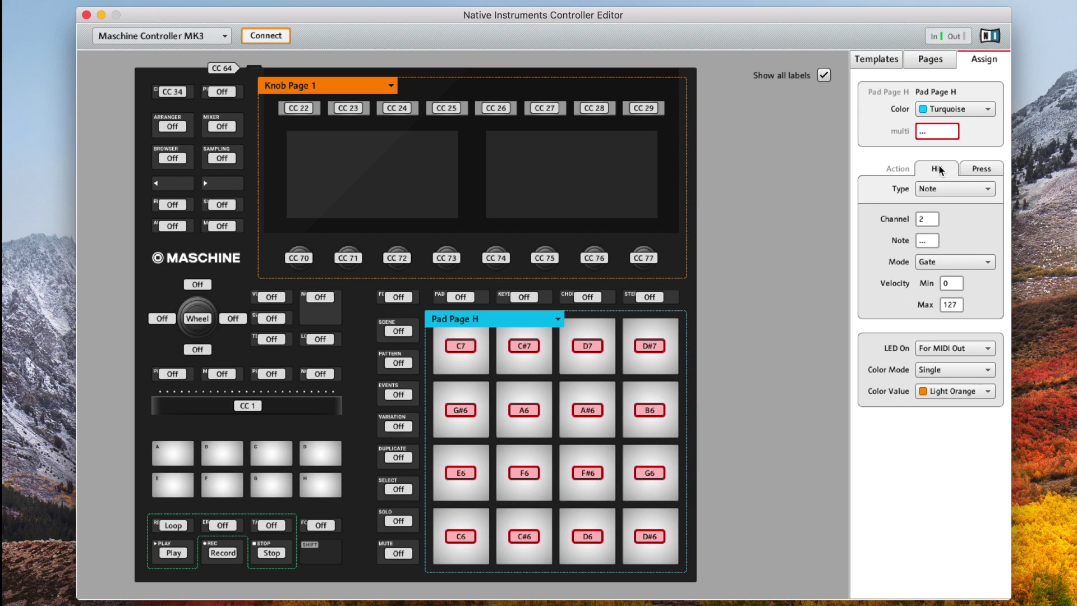
Rename Pad Page D to 'Maschine' in the pages list
left_click(934, 62)
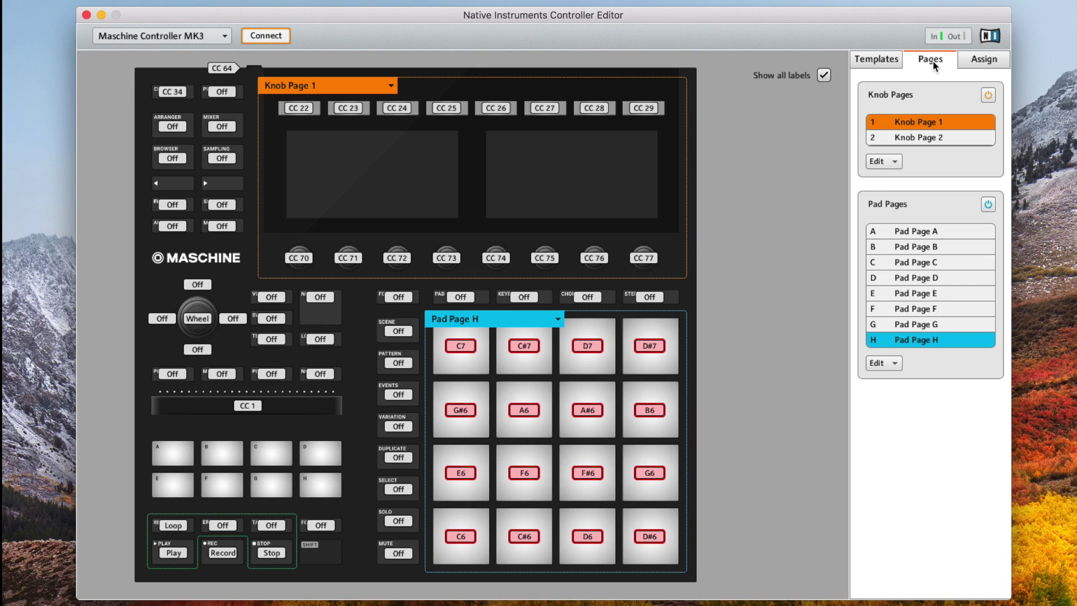
left_click(925, 279)
double_click(939, 279)
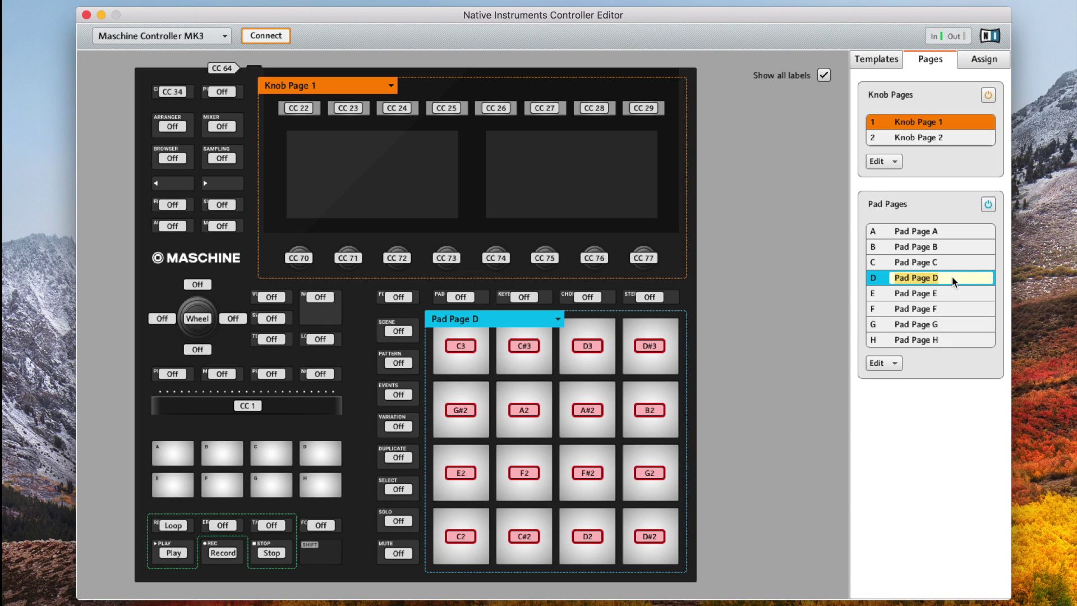
type("Maschine")
key("Return")
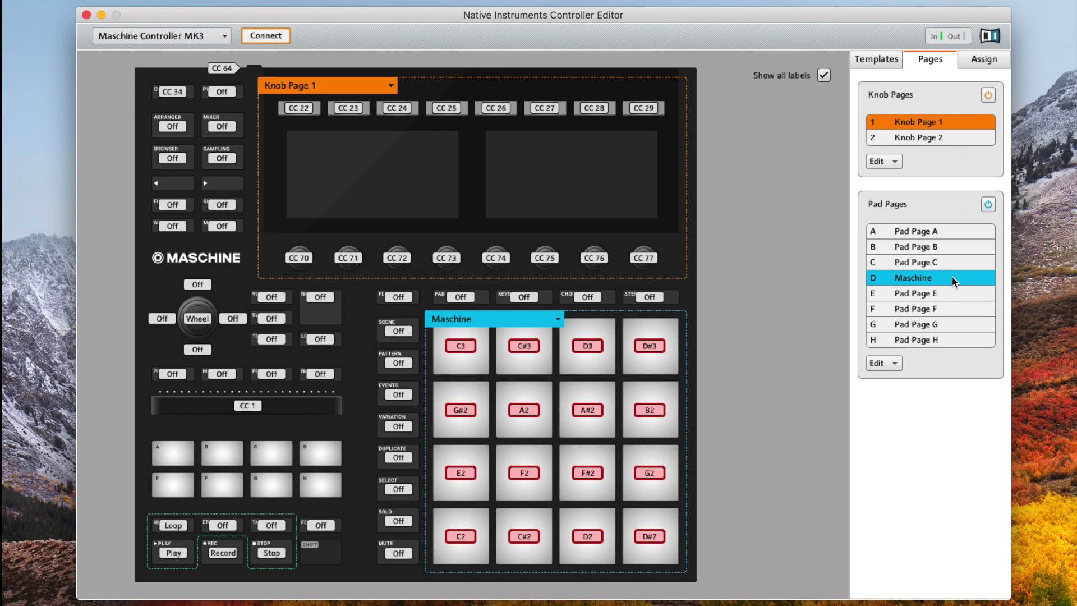
Give the Maschine pad page the Lime colour
left_click(985, 62)
left_click(957, 109)
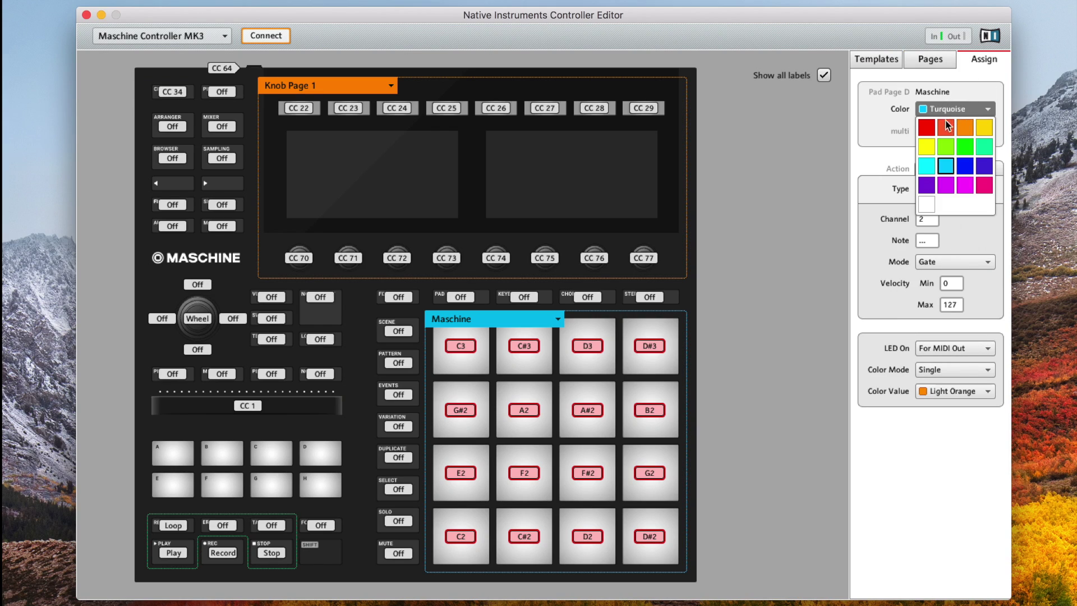
left_click(945, 149)
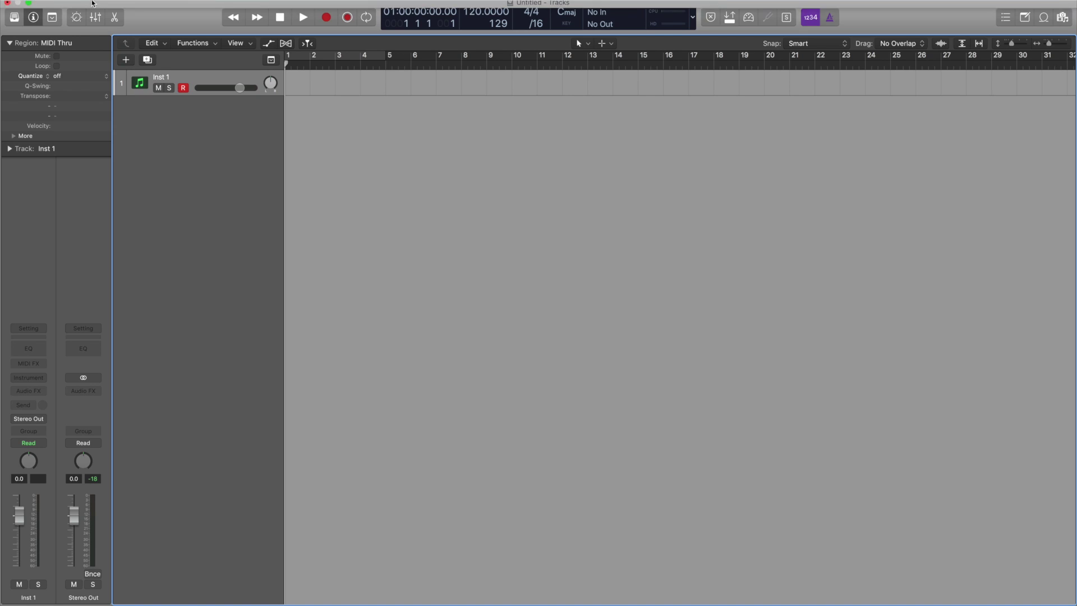
left_click(56, 6)
mouse_move(96, 45)
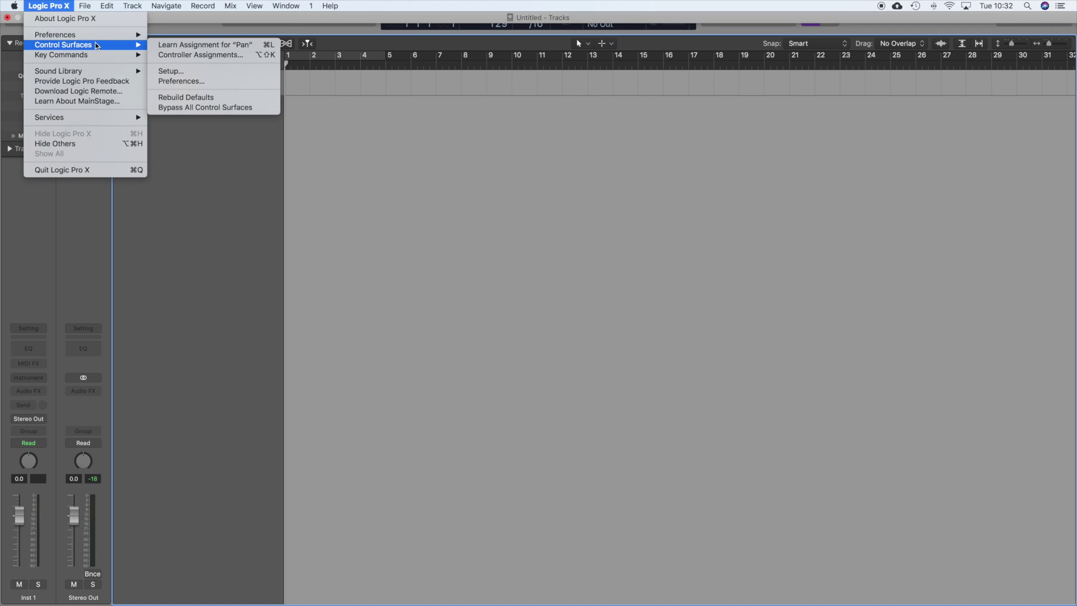
left_click(171, 71)
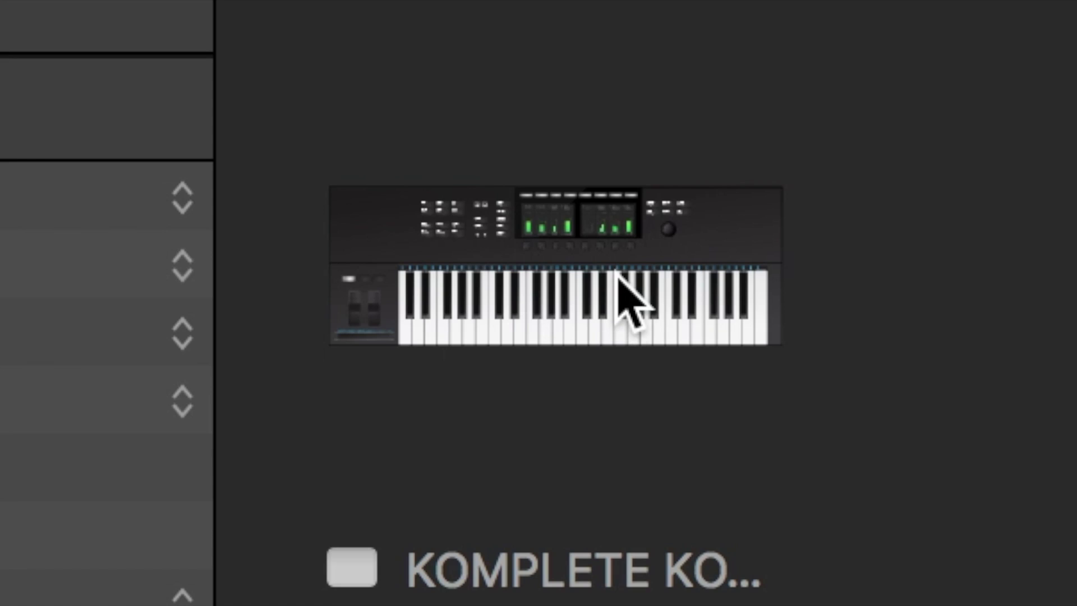
right_click(610, 191)
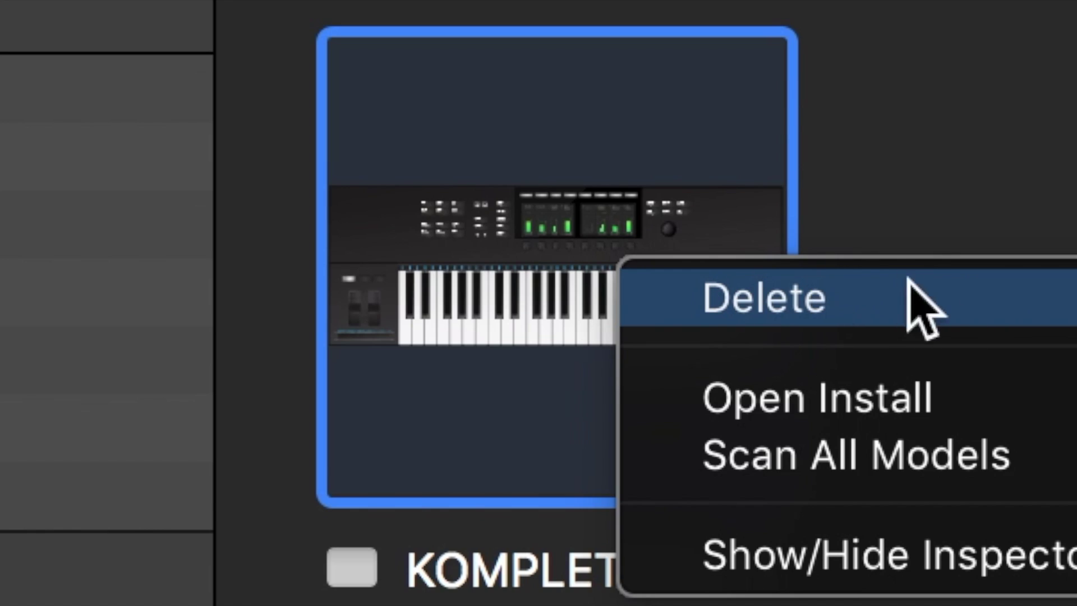
key("Escape")
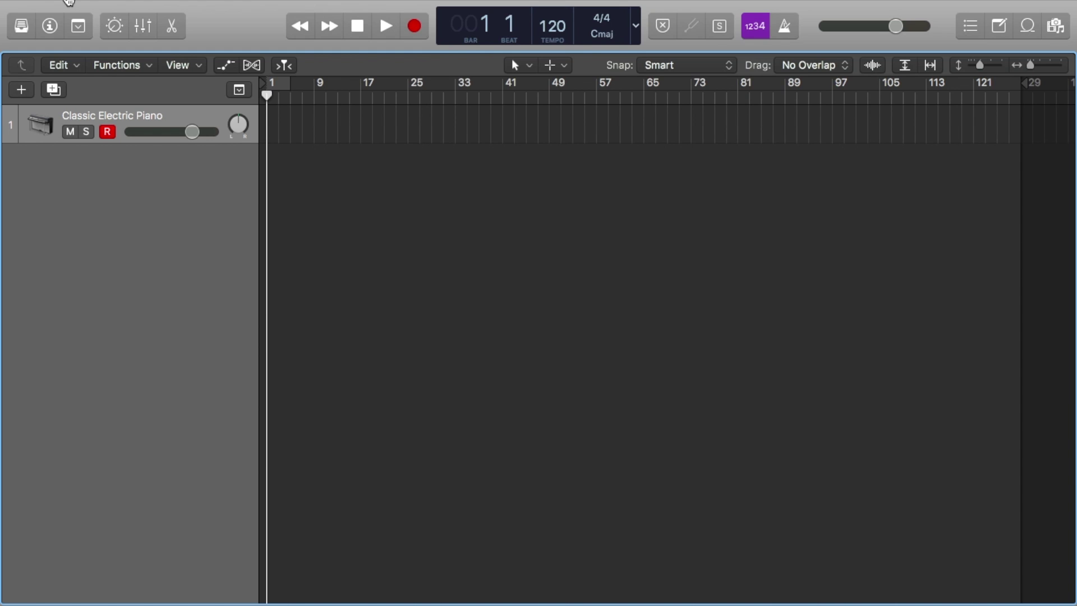
Delete the MPK mini zone from Logic's Controller Assignments and close the window
left_click(72, 9)
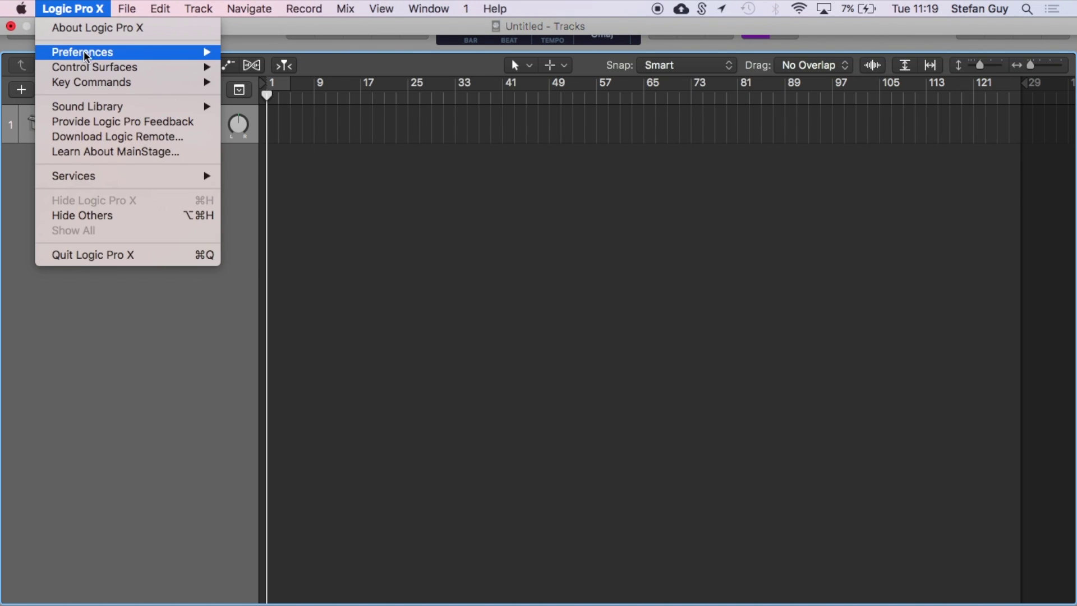
mouse_move(96, 68)
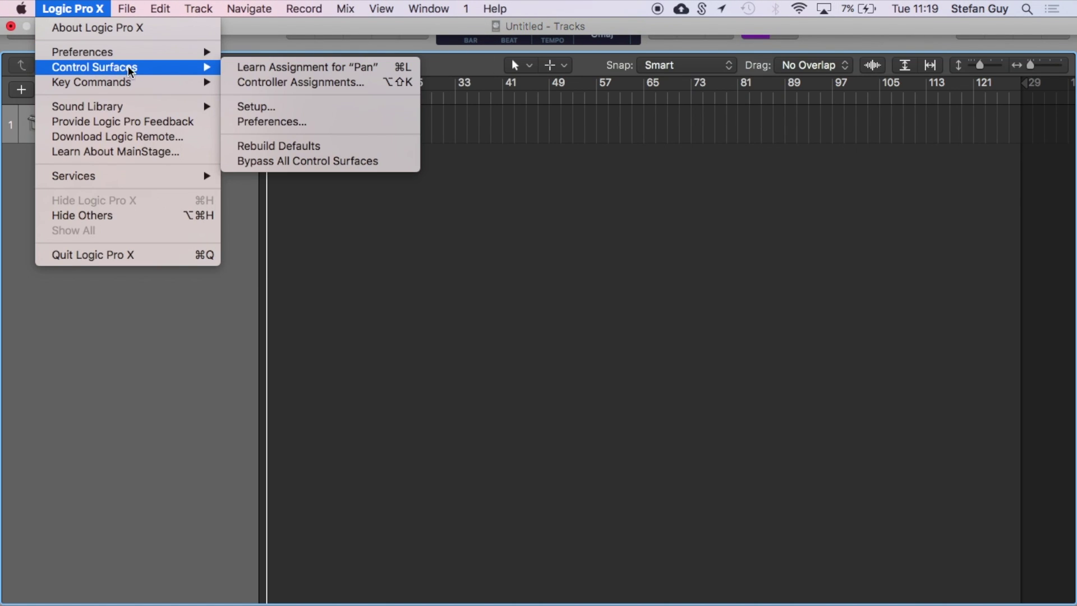
left_click(250, 84)
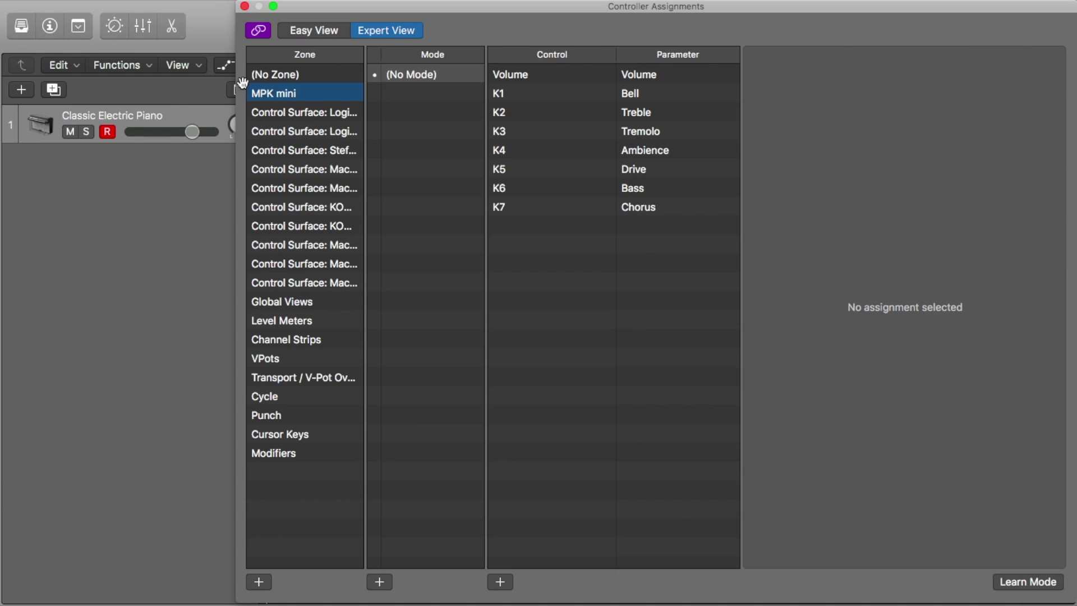
key("Delete")
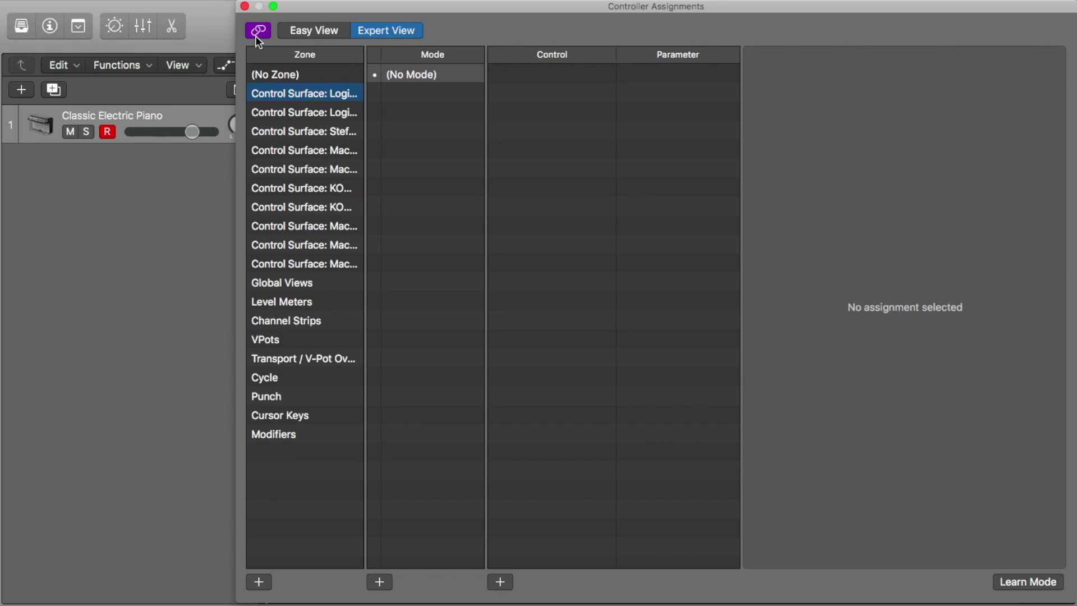
left_click(244, 7)
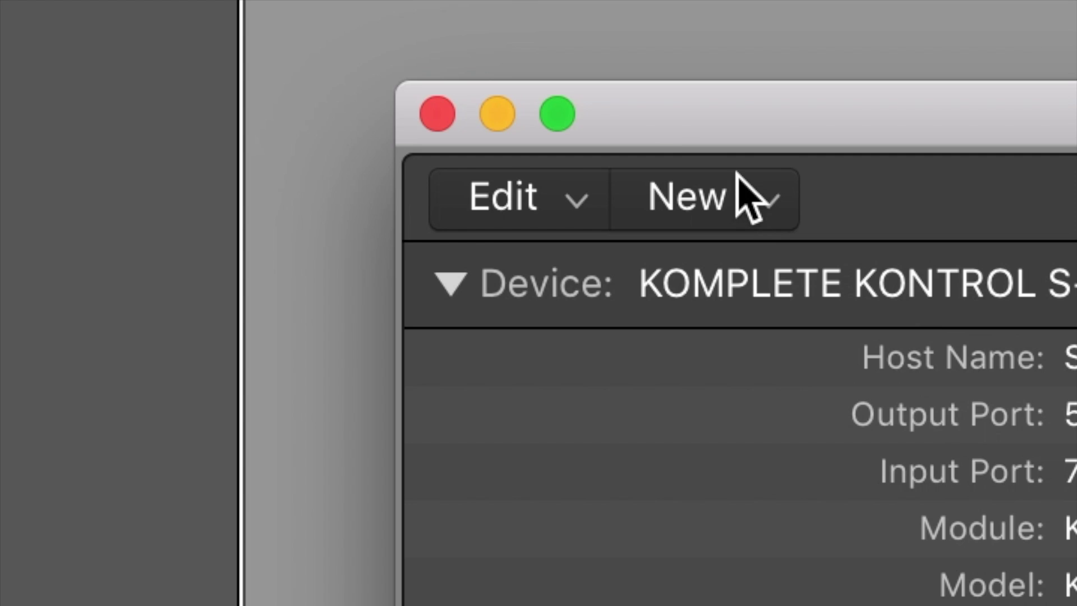
Install a Mackie Designs Mackie Control surface from the control surface device list
left_click(373, 133)
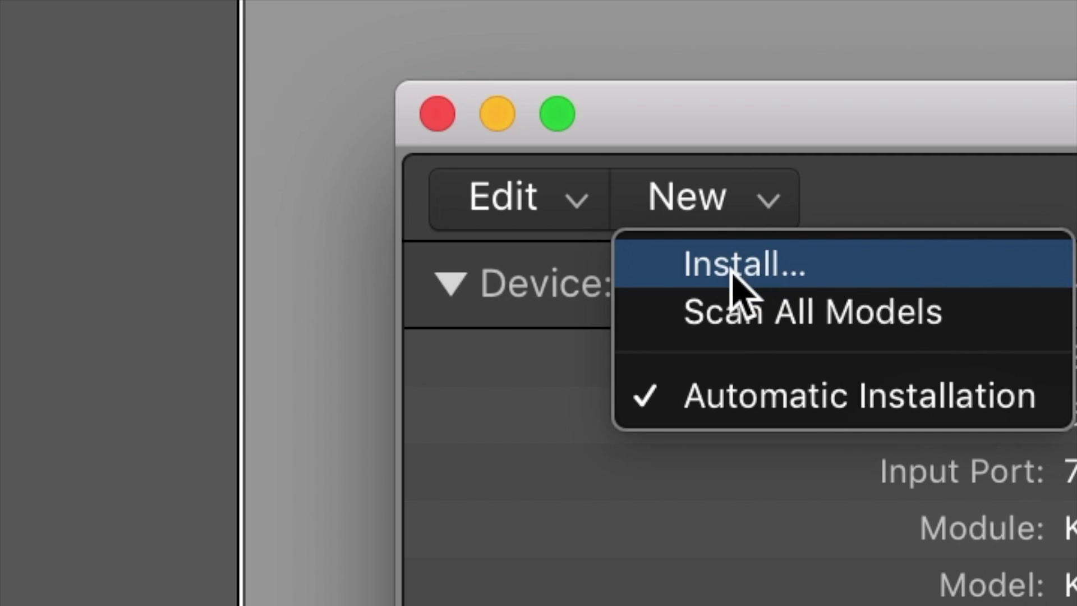
left_click(911, 263)
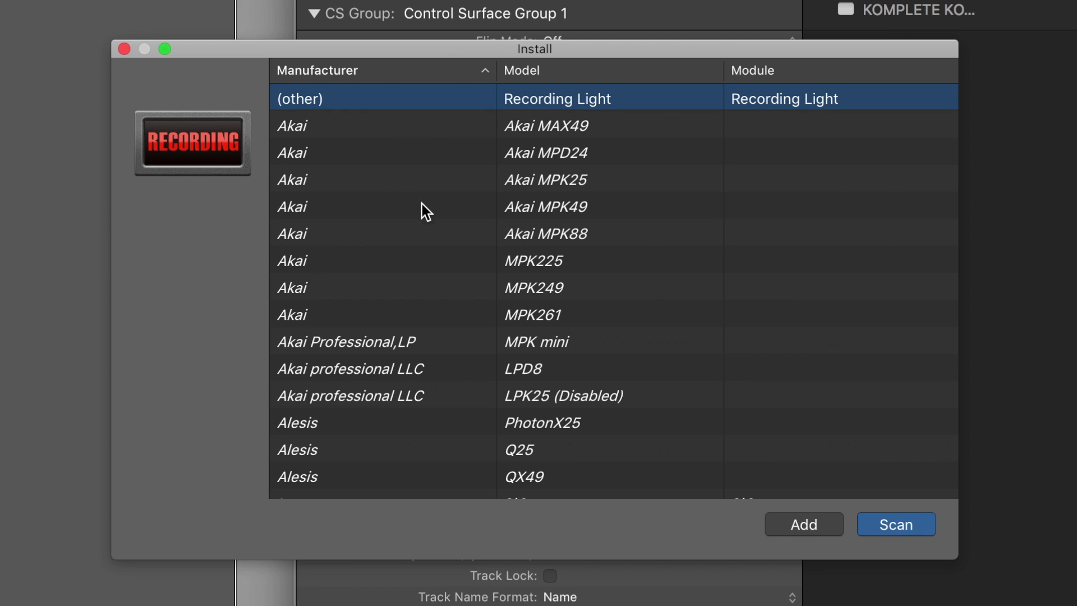
scroll(412, 254, "down", 20)
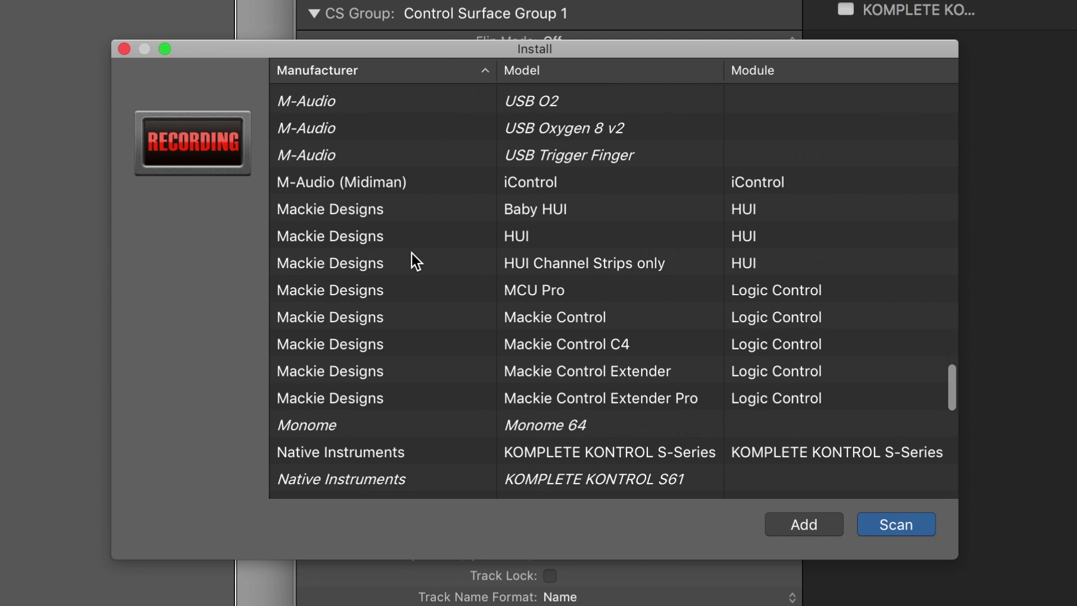
left_click(402, 312)
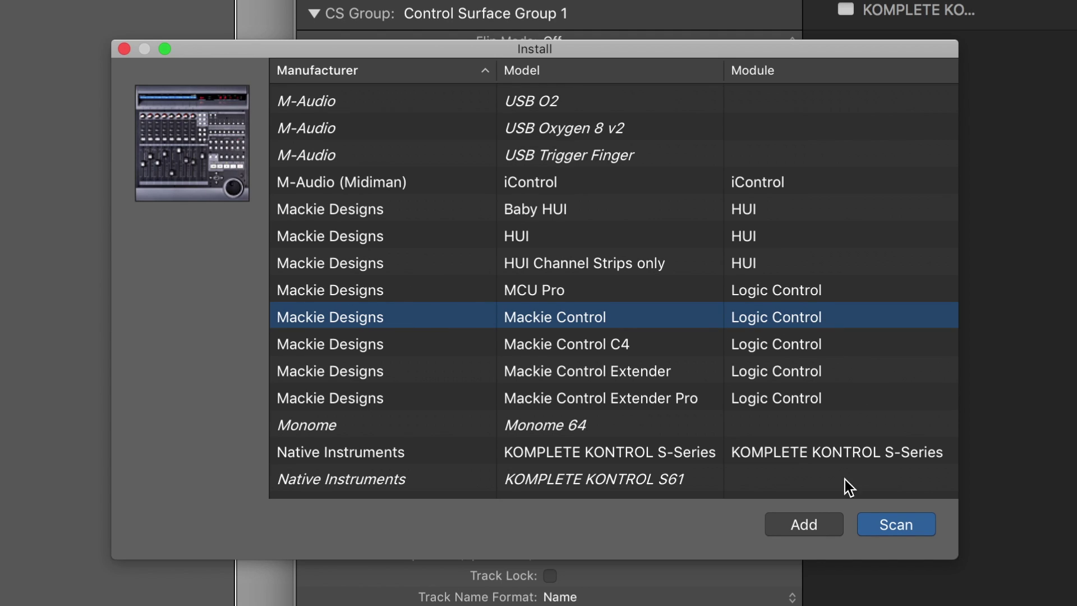
left_click(798, 523)
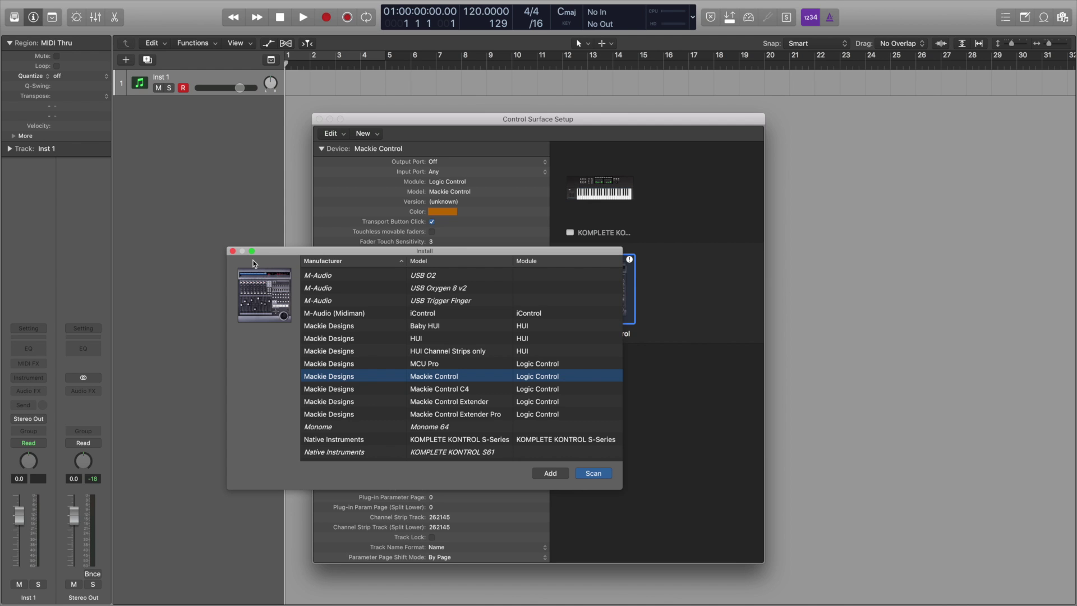
left_click(233, 251)
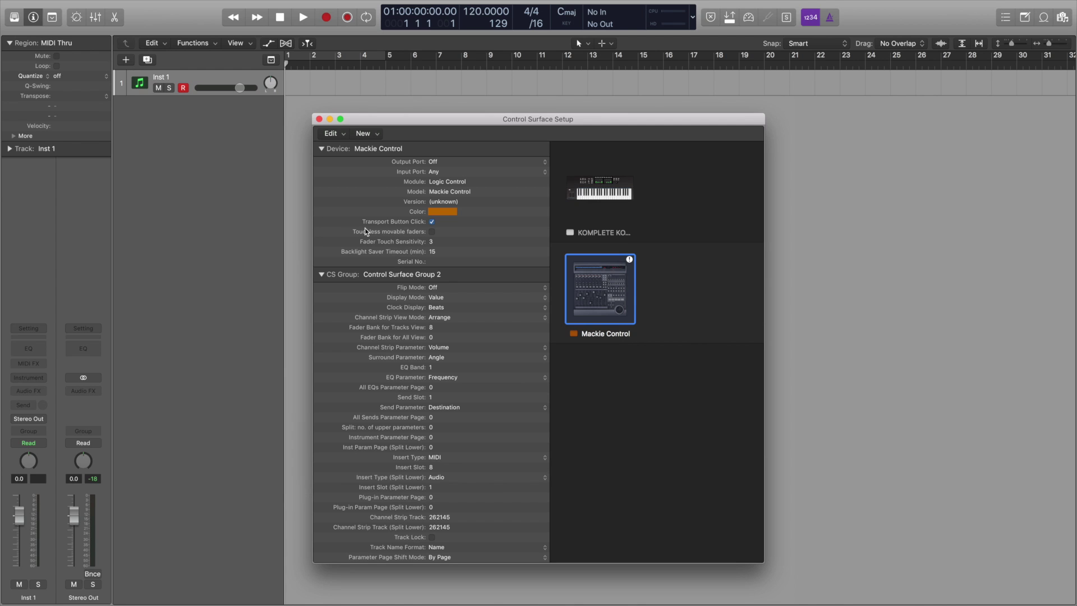
Enable transport button clicks and set the ports to Maschine MK3 Virtual Input and Virtual Output
left_click(431, 222)
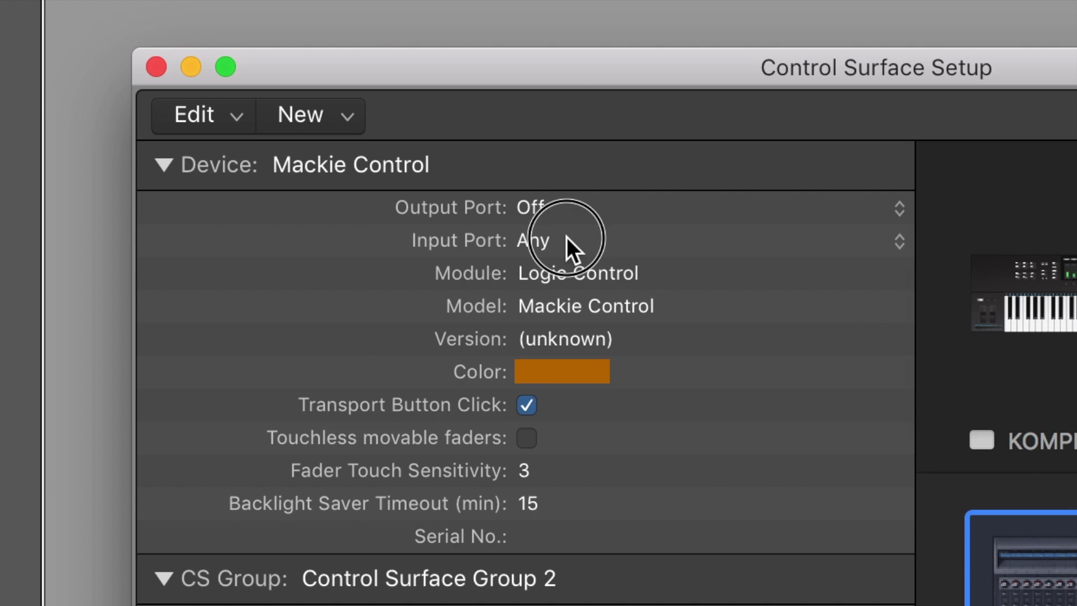
left_click(525, 133)
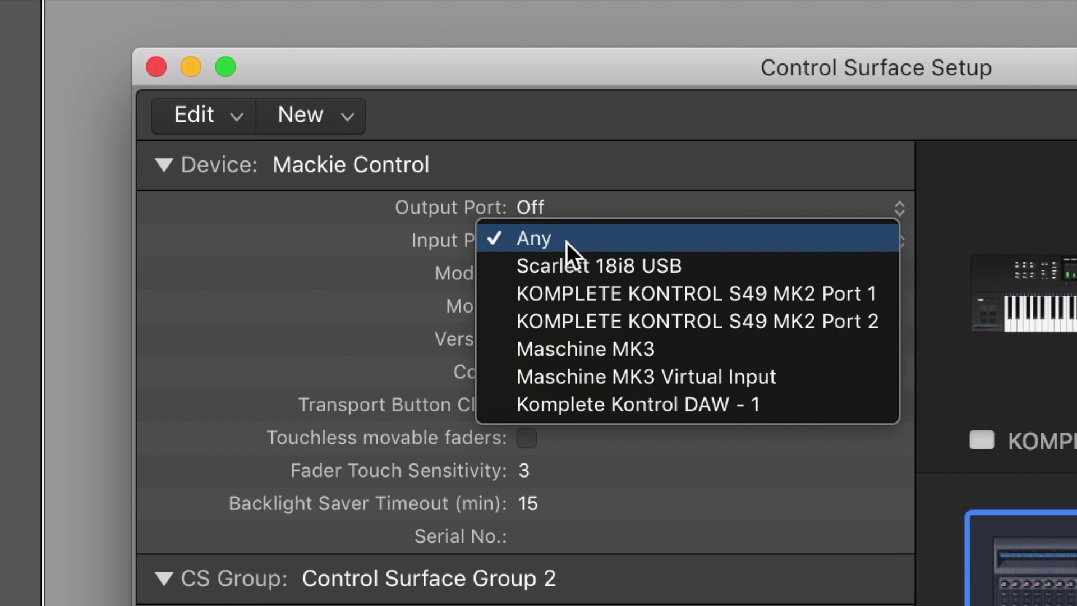
left_click(812, 375)
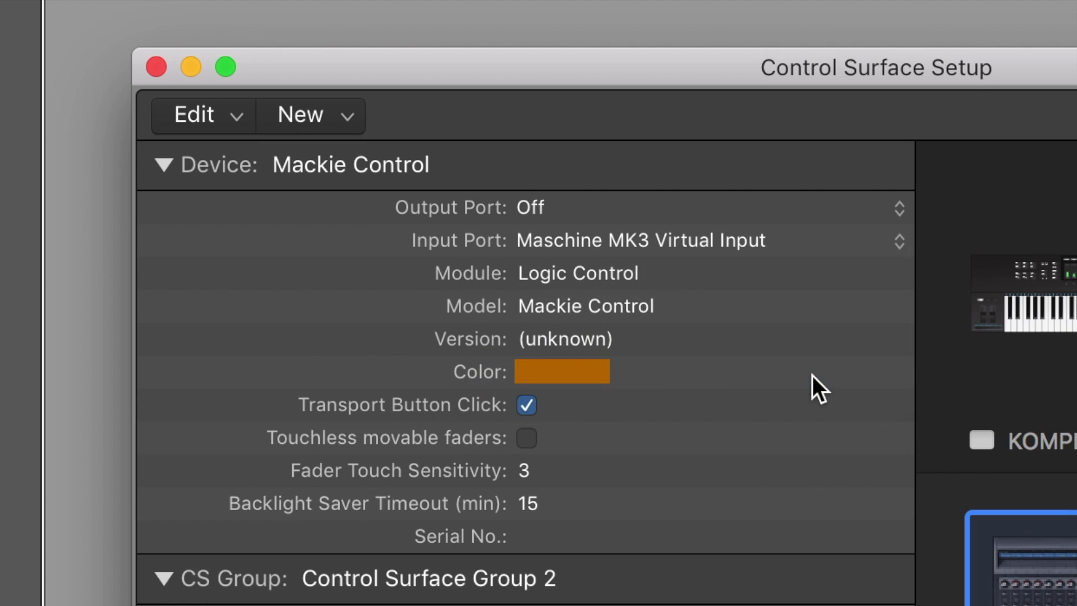
left_click(749, 195)
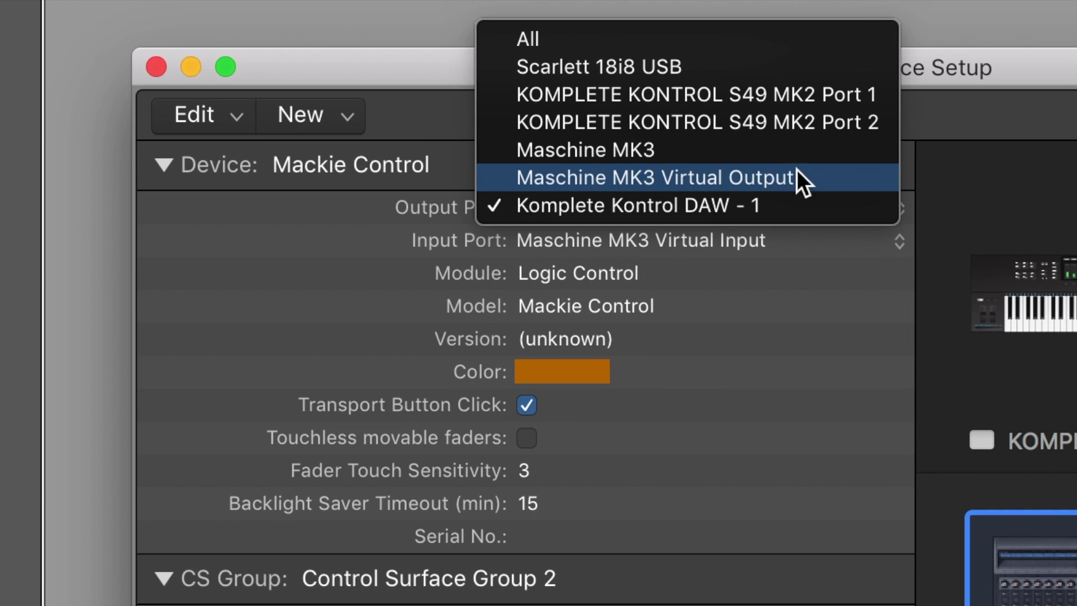
left_click(849, 180)
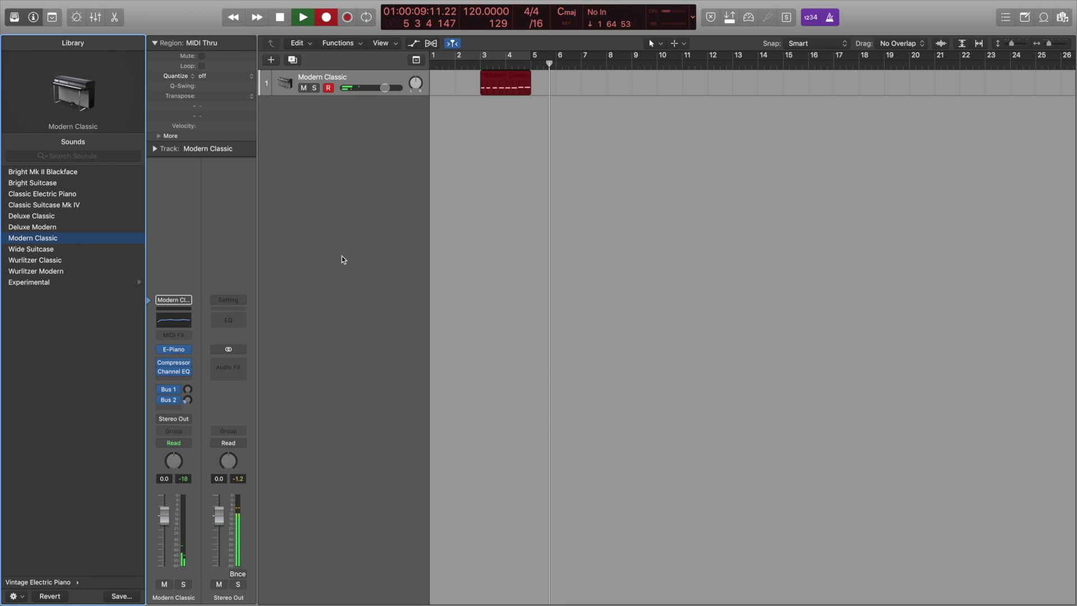
Stop recording, delete the recorded MIDI region and return the playhead to bar 1
key("space")
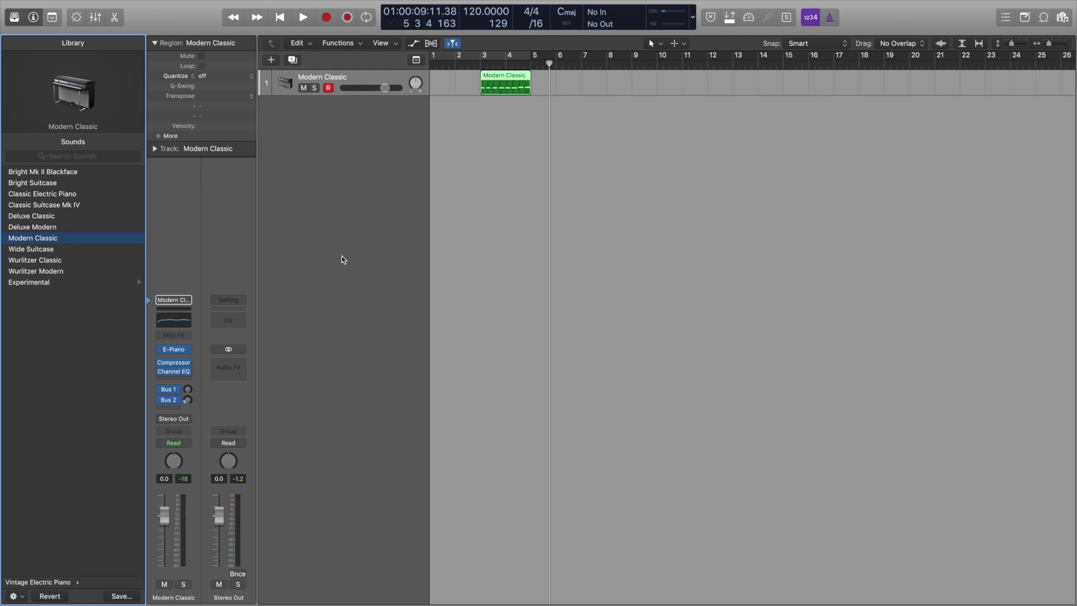
left_click(508, 110)
left_click(506, 89)
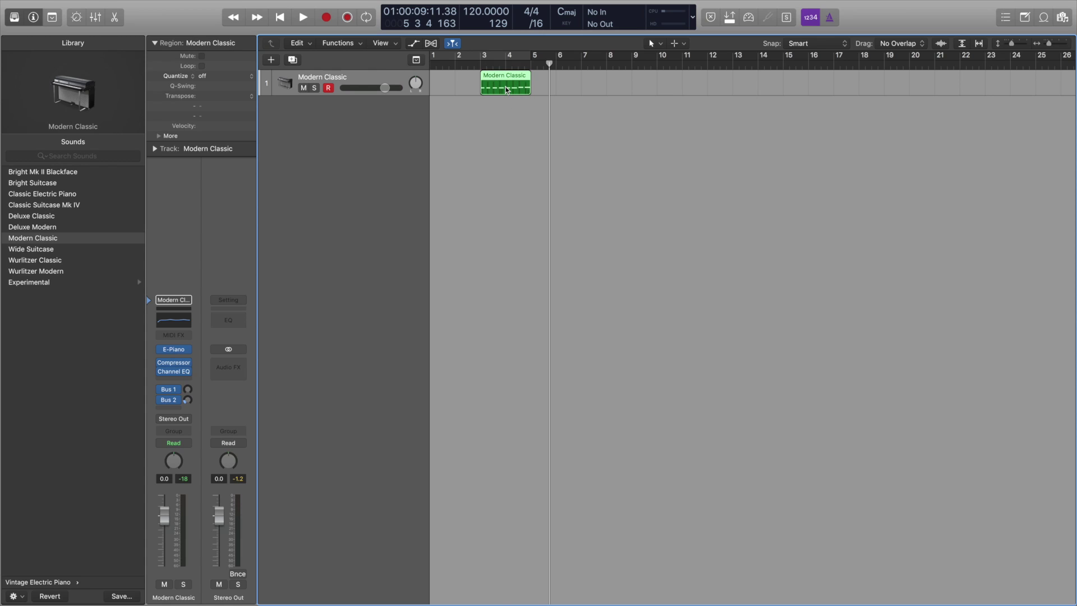
key("Delete")
key("Return")
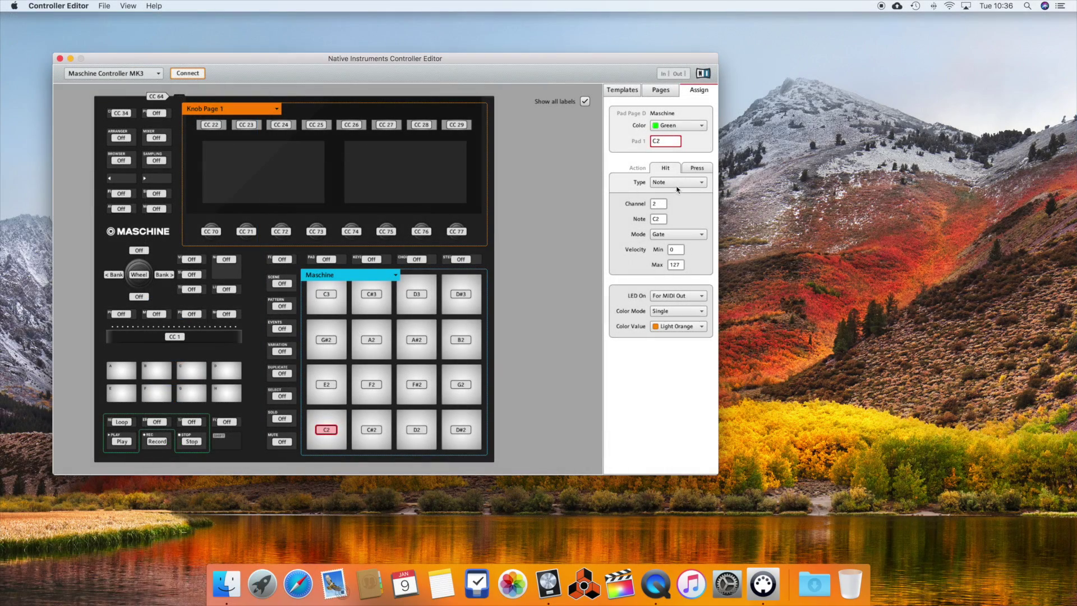
Show the C2 pad's Poly Pressure settings on the Press tab, then switch back to Logic Pro
left_click(697, 168)
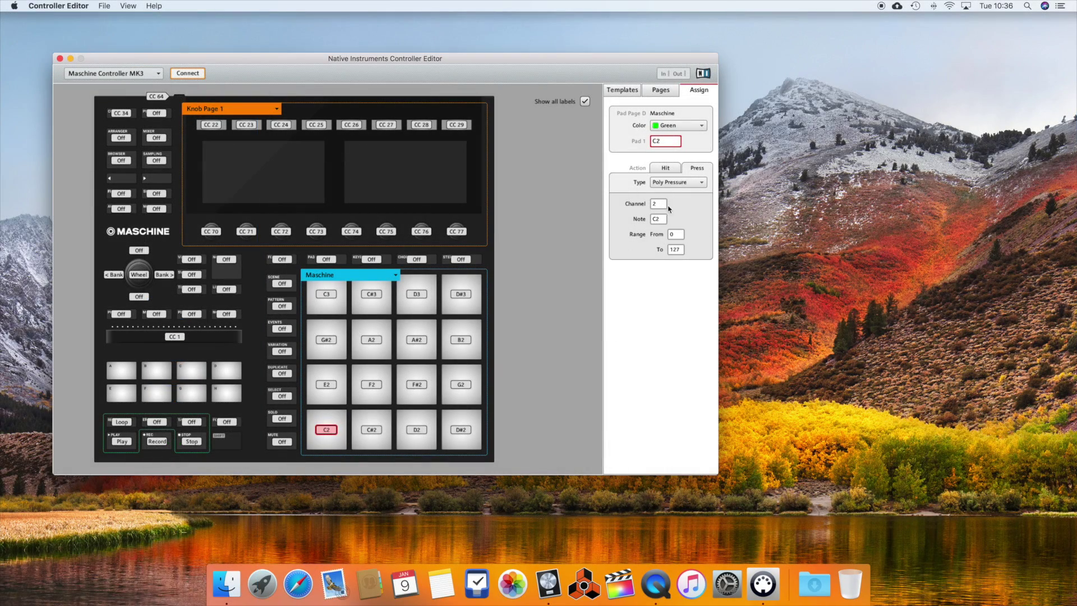
key("ctrl+Right")
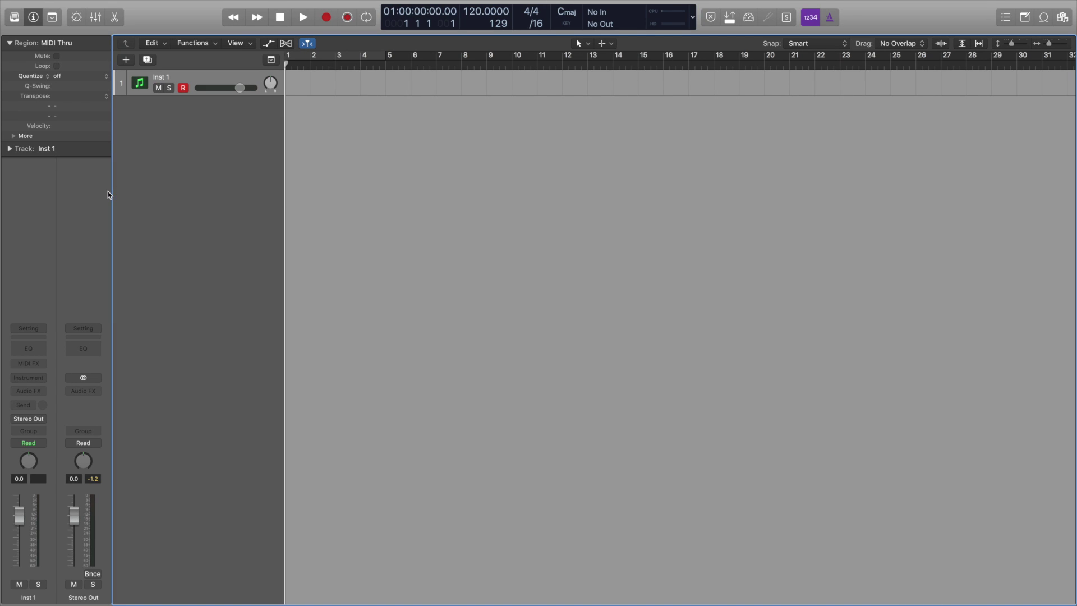
Expand the Inst 1 track settings in the Inspector and keep its MIDI channel at All
left_click(10, 148)
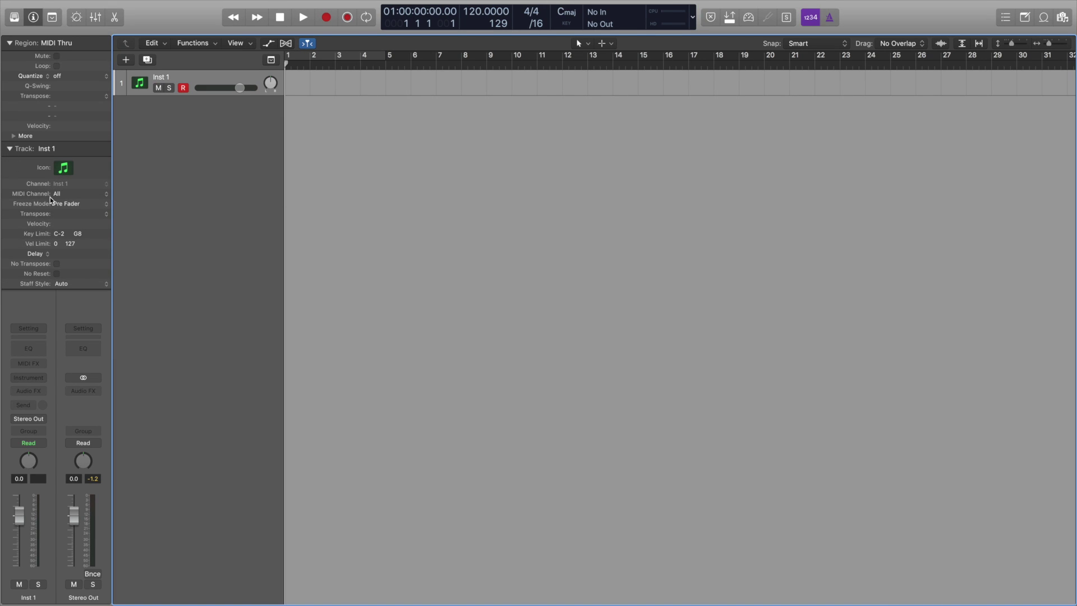
left_click(57, 193)
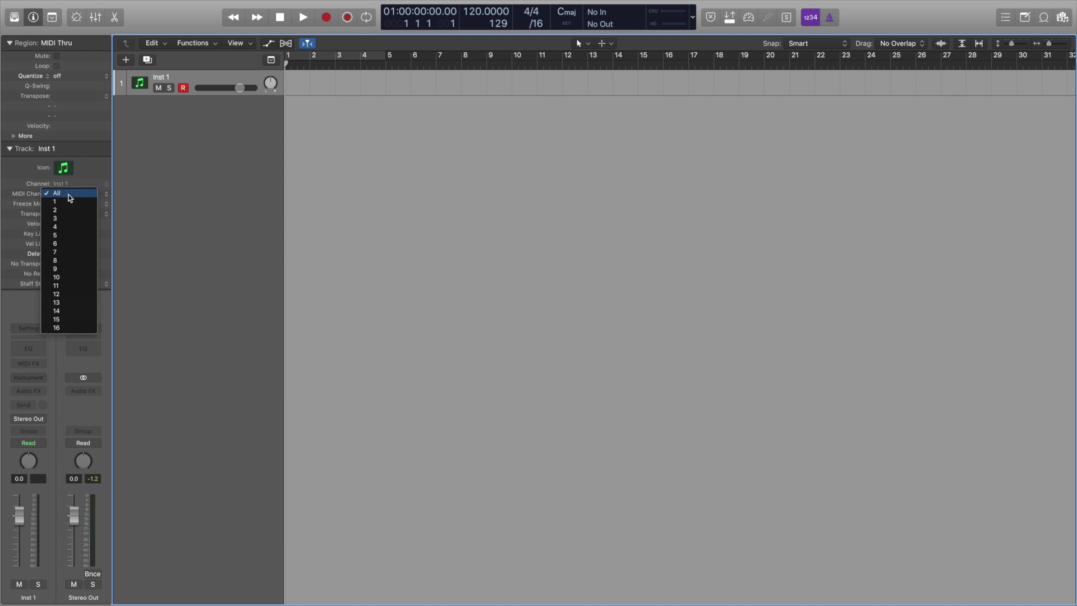
left_click(65, 195)
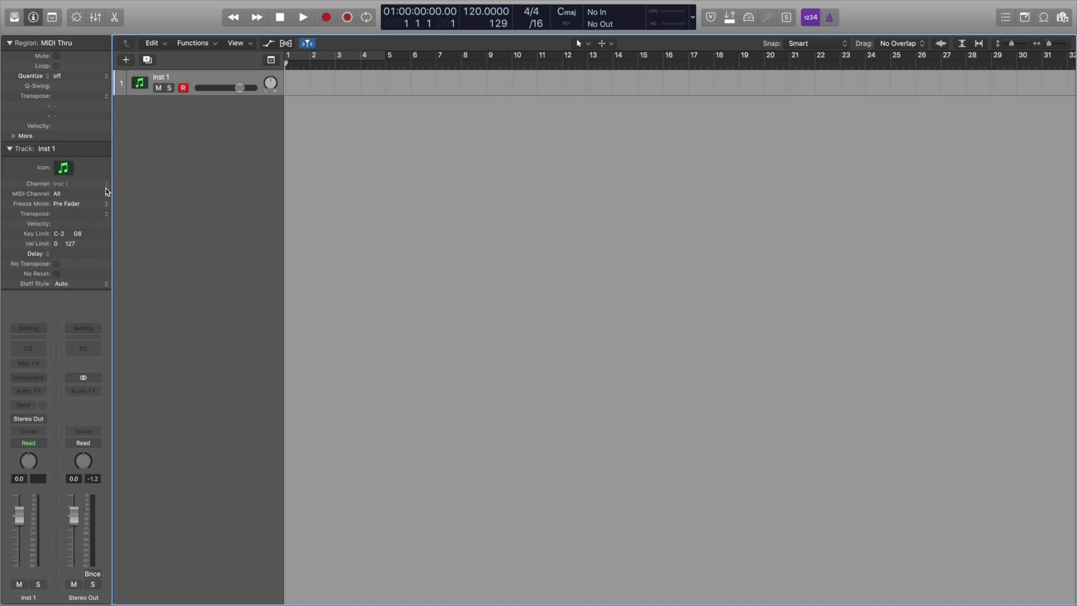
double_click(162, 190)
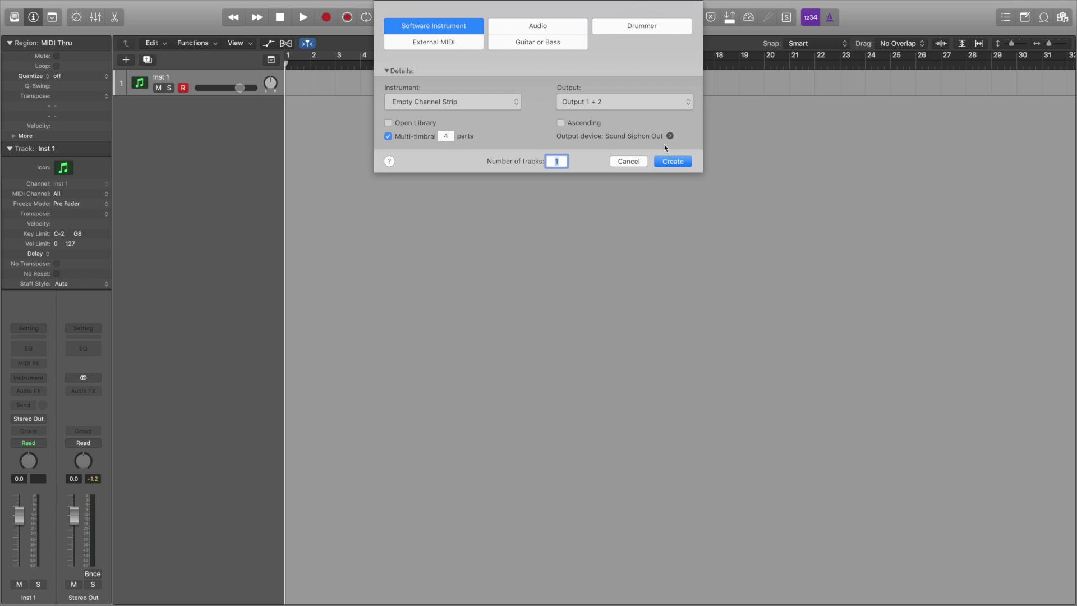
left_click(672, 161)
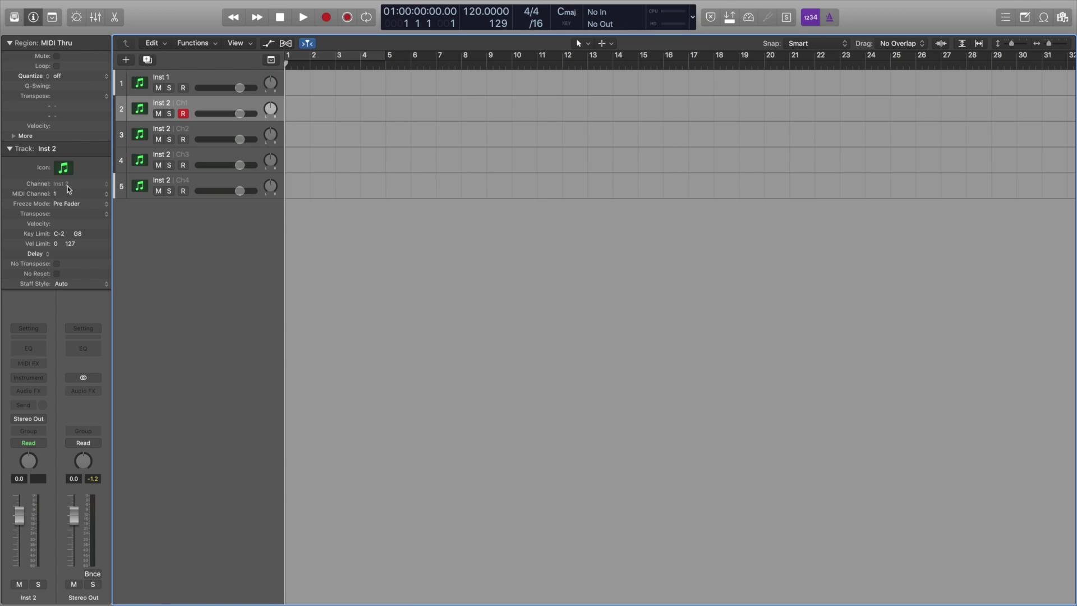
left_click(131, 140)
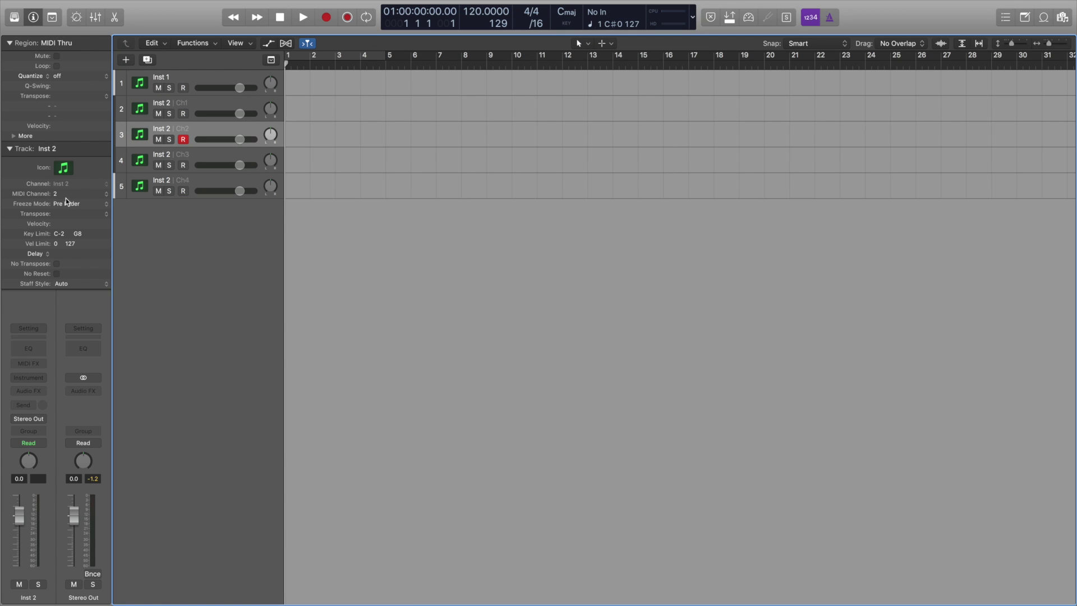
left_click(127, 163)
key("Down")
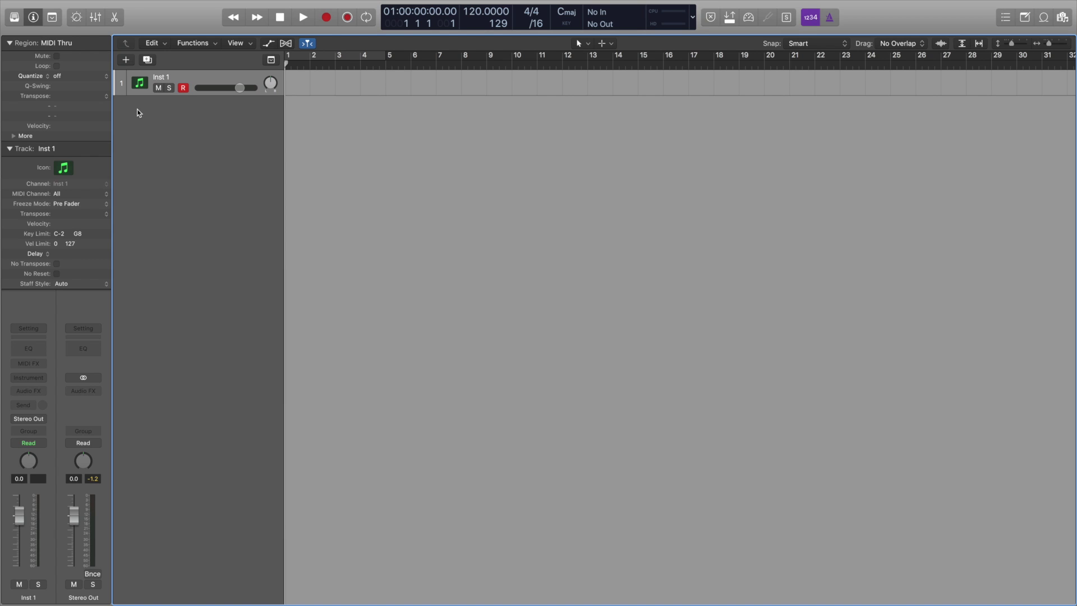
Load Maschine 2 (16 stereo outputs) on Inst 1 and load the 808 Kit into group A1
left_click(43, 377)
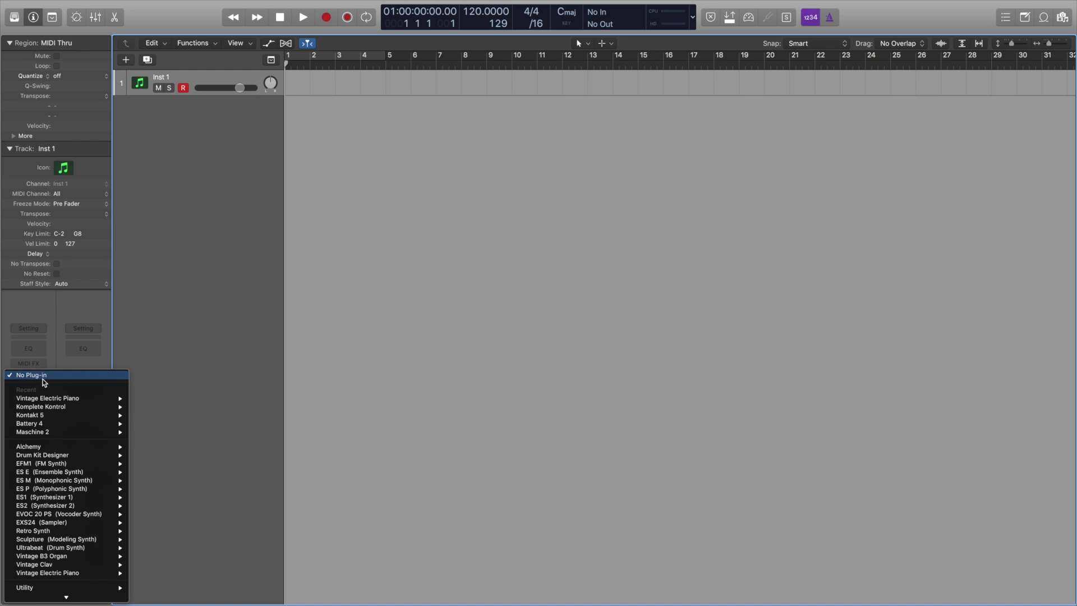
mouse_move(79, 432)
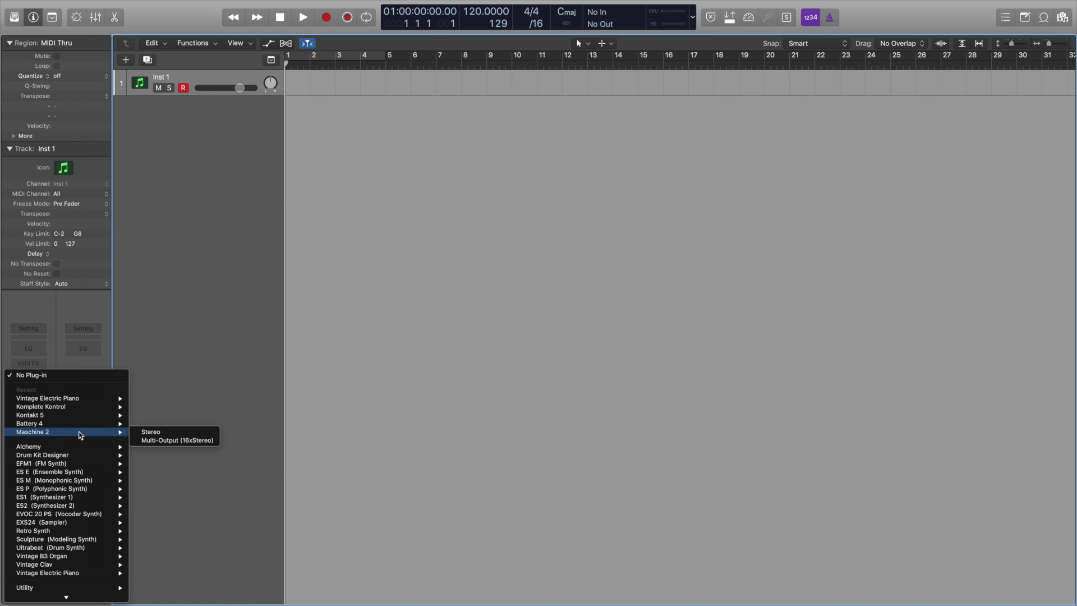
left_click(140, 441)
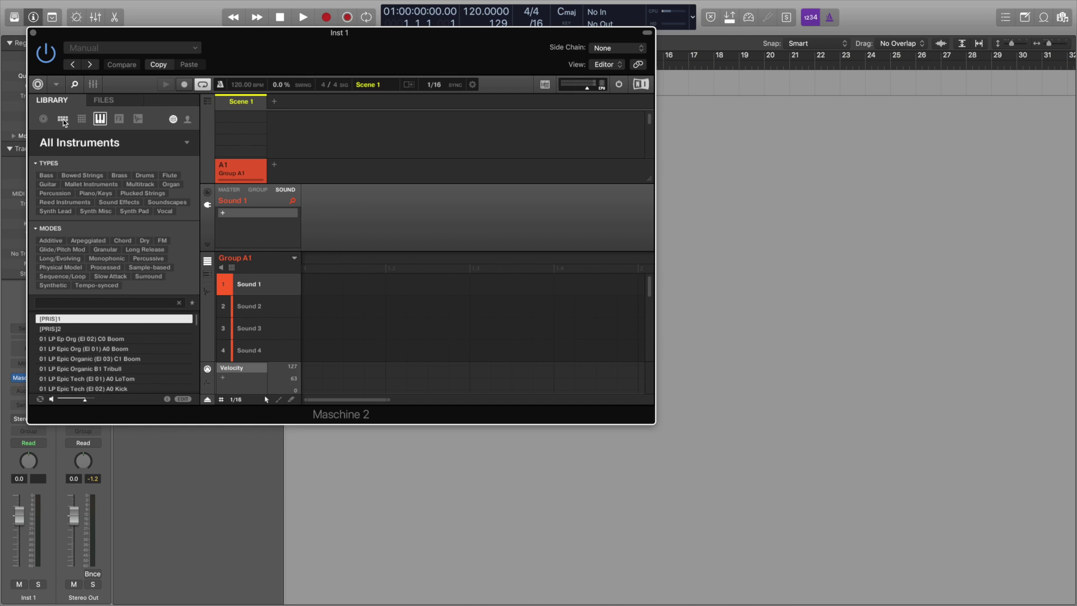
left_click(62, 119)
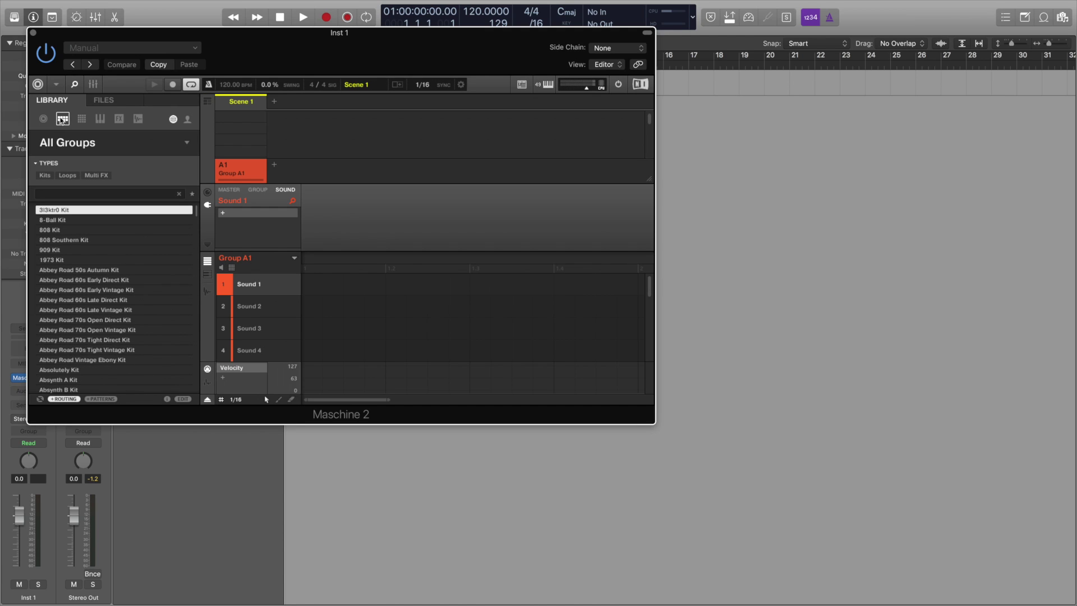
left_click(100, 398)
left_click(97, 230)
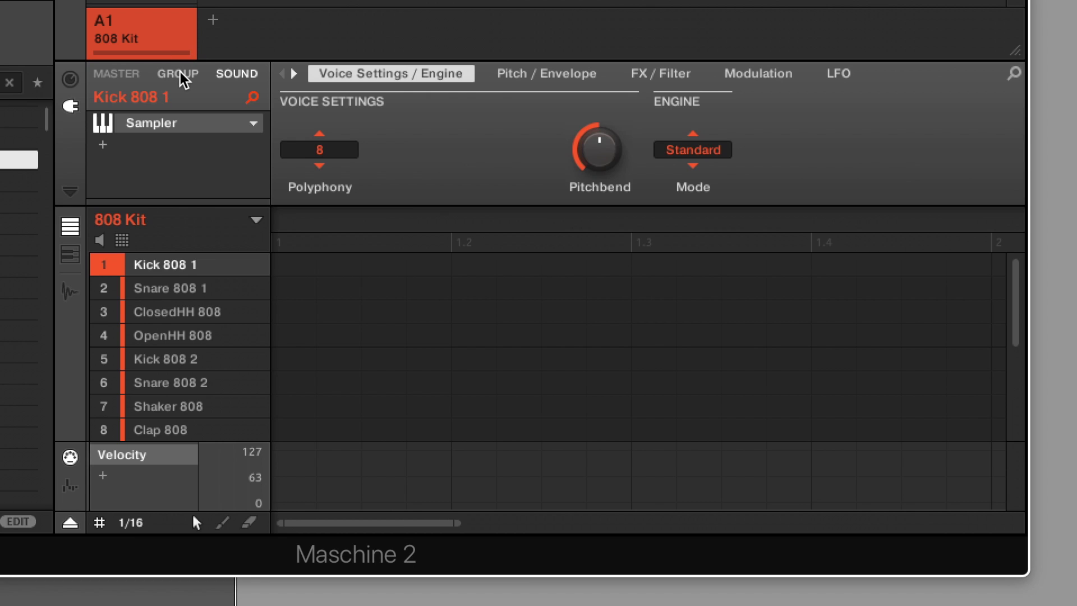
Set the 808 Kit group's Key Mode to Drumkit in its Input routing settings
left_click(258, 190)
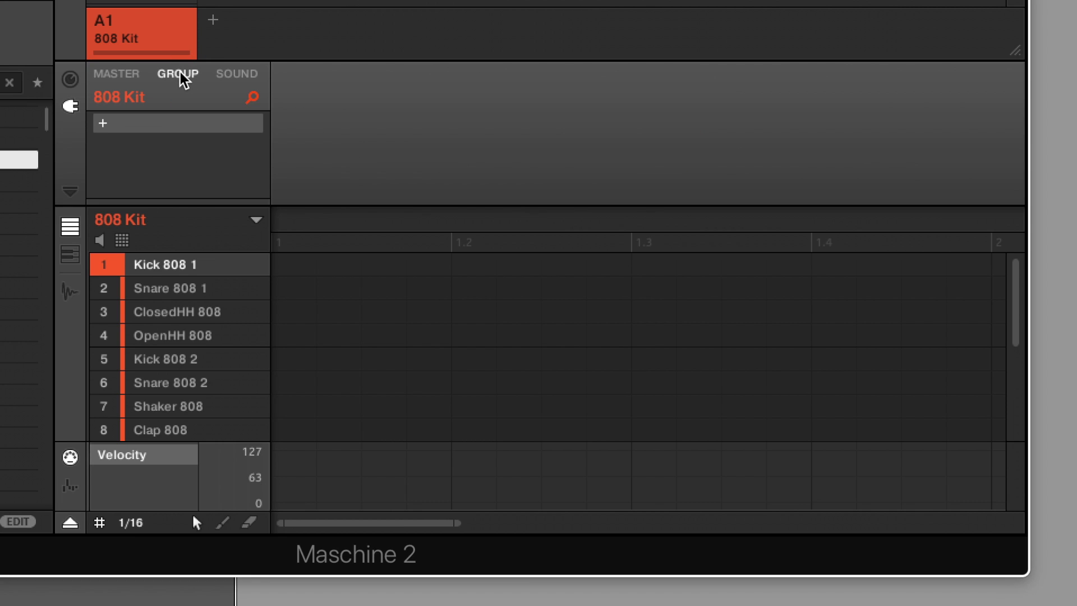
left_click(70, 80)
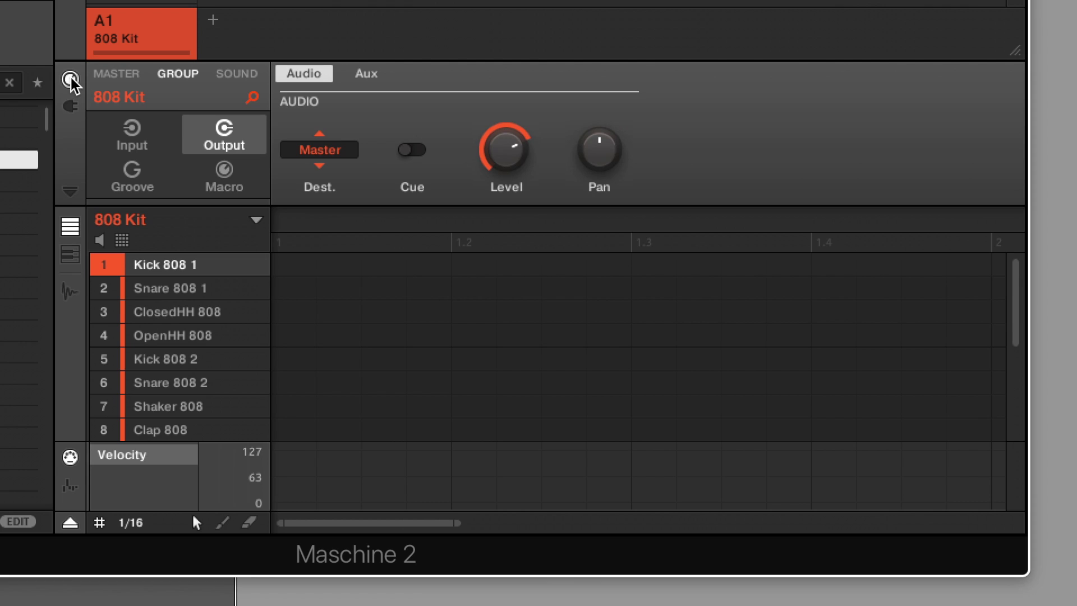
left_click(133, 135)
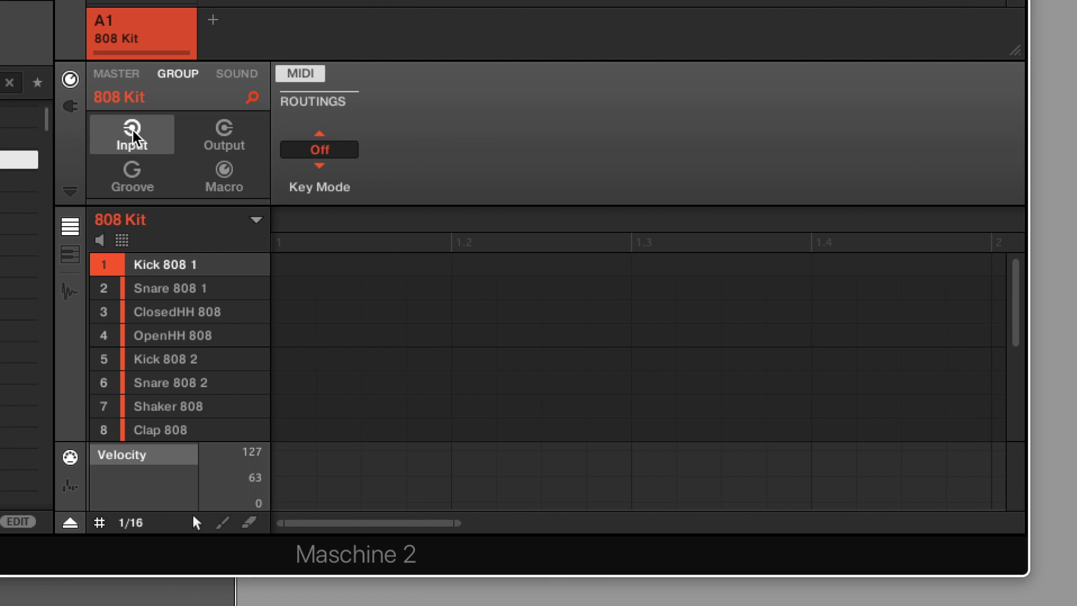
left_click(331, 151)
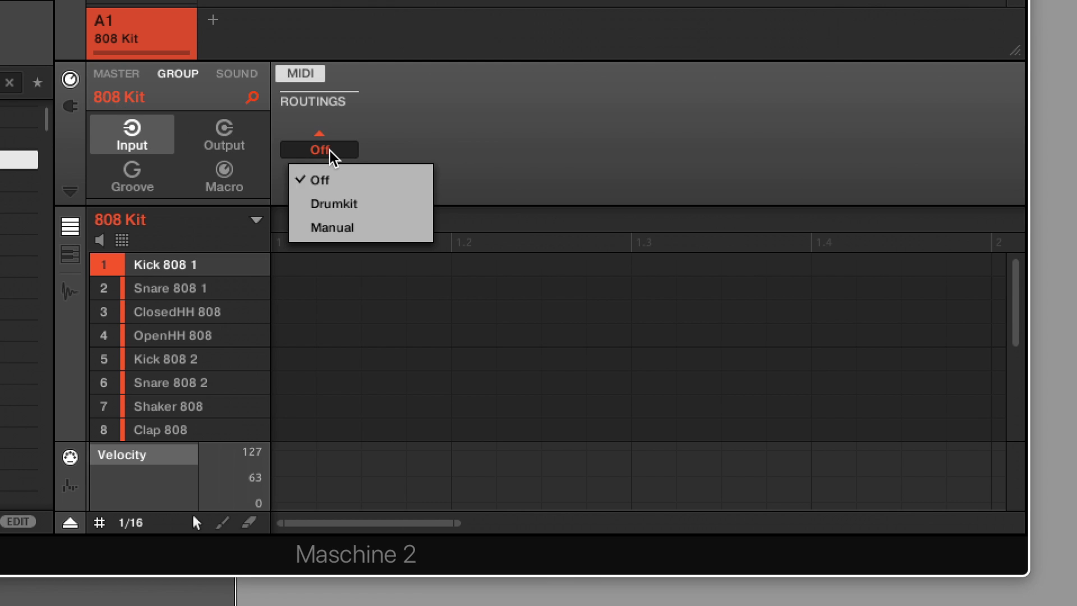
left_click(339, 206)
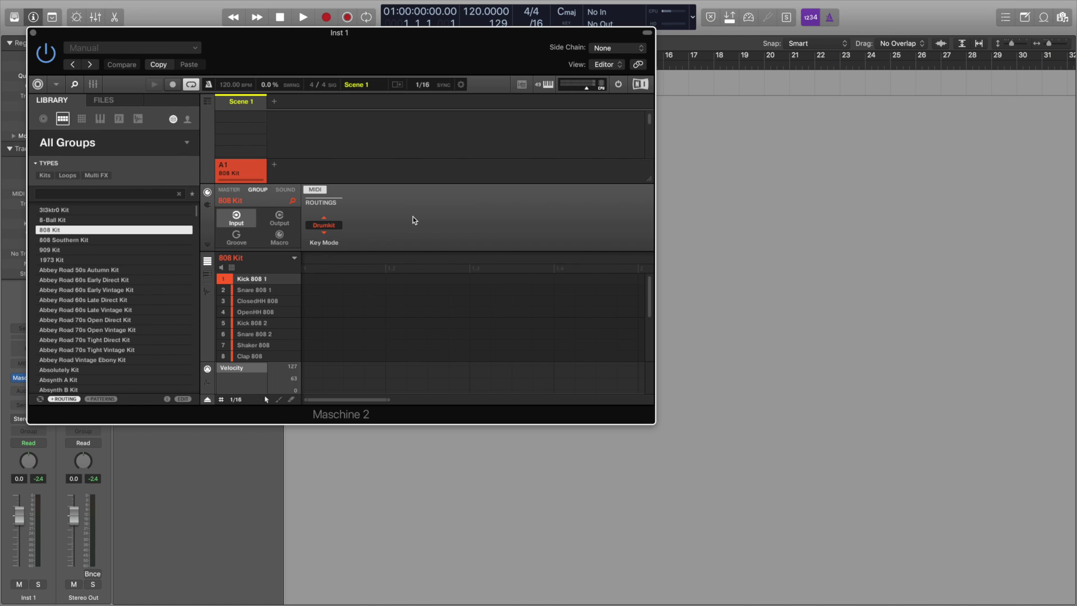
Record a short Maschine pad pattern on Inst 1, moving the Maschine window aside to see tracks
key("space")
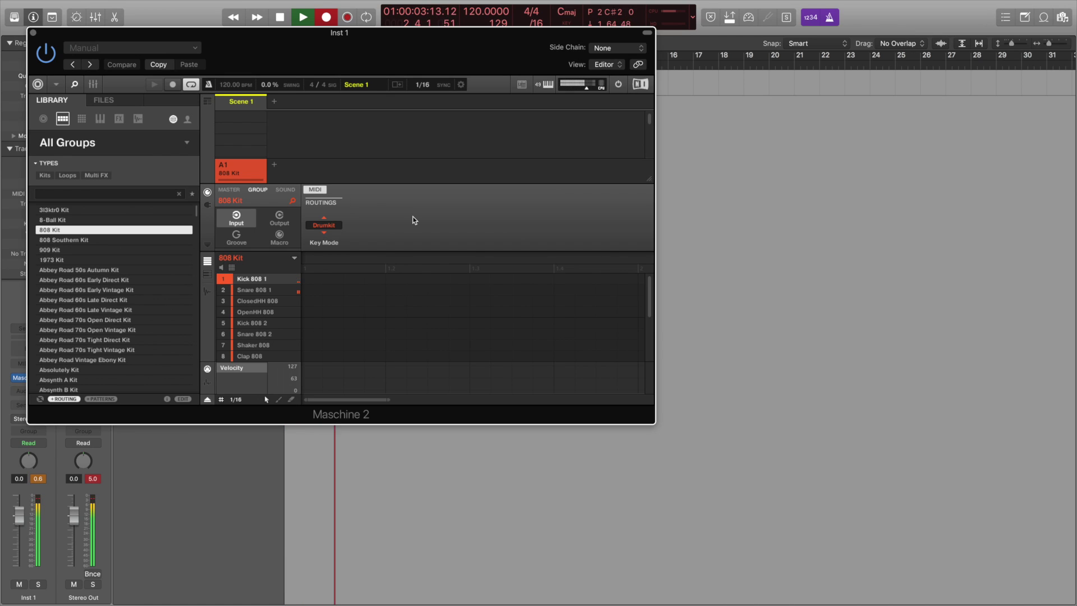
left_click_drag(320, 41, 436, 198)
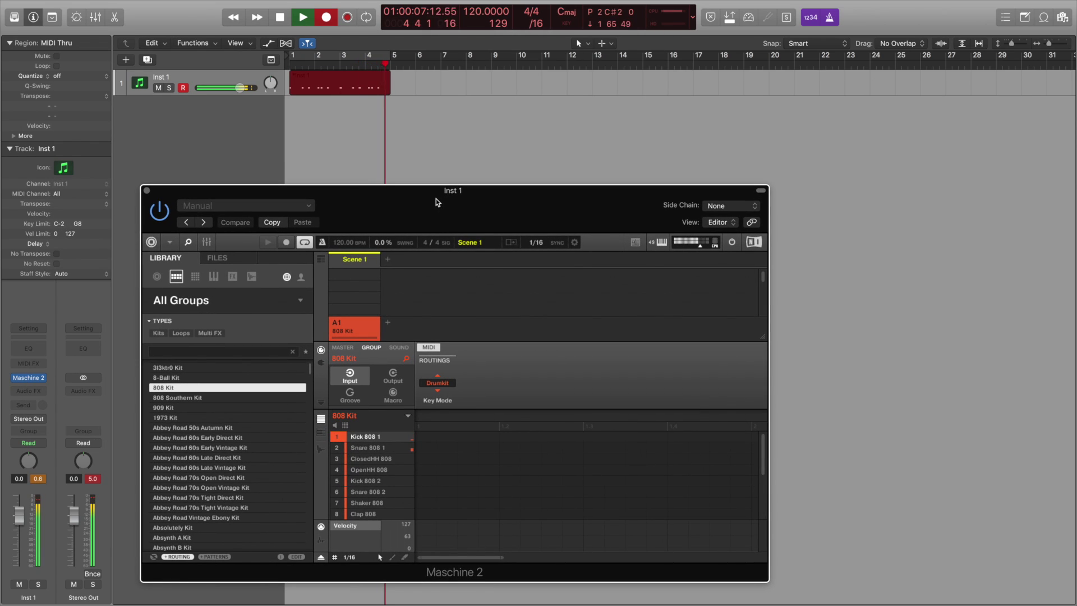
key("space")
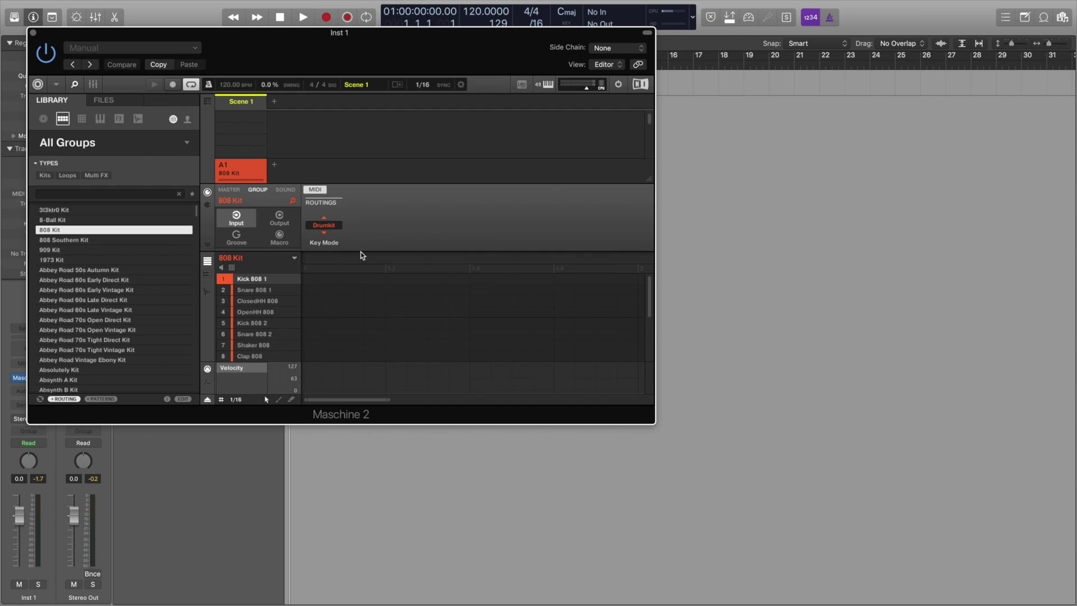
In Sound Output, set Kick 808 1's destination to Ext. 1 and Snare 808 1's to Ext. 2
left_click(286, 191)
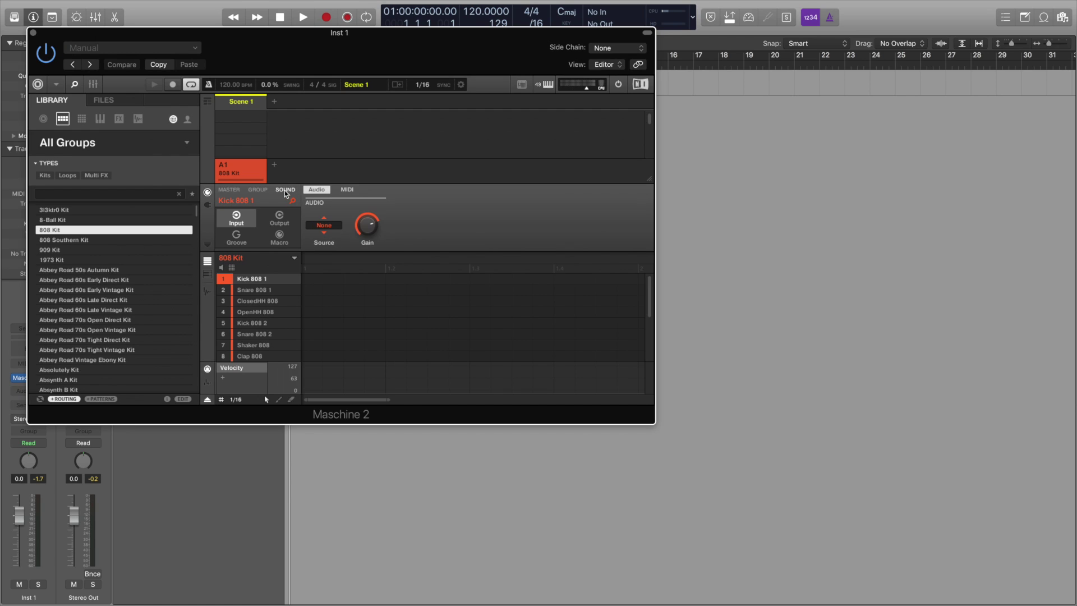
left_click(279, 218)
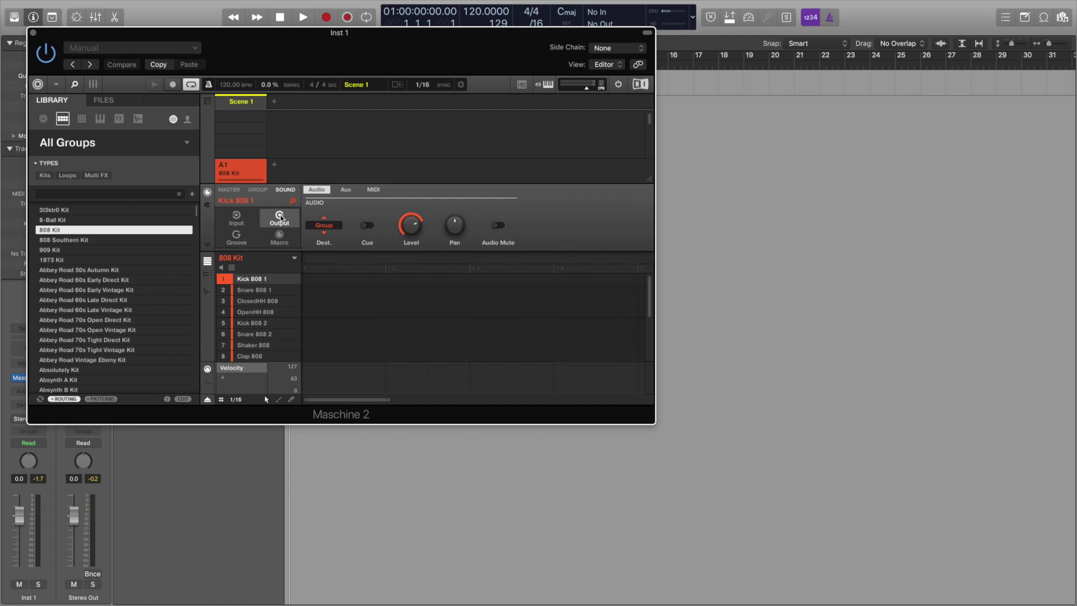
left_click(321, 226)
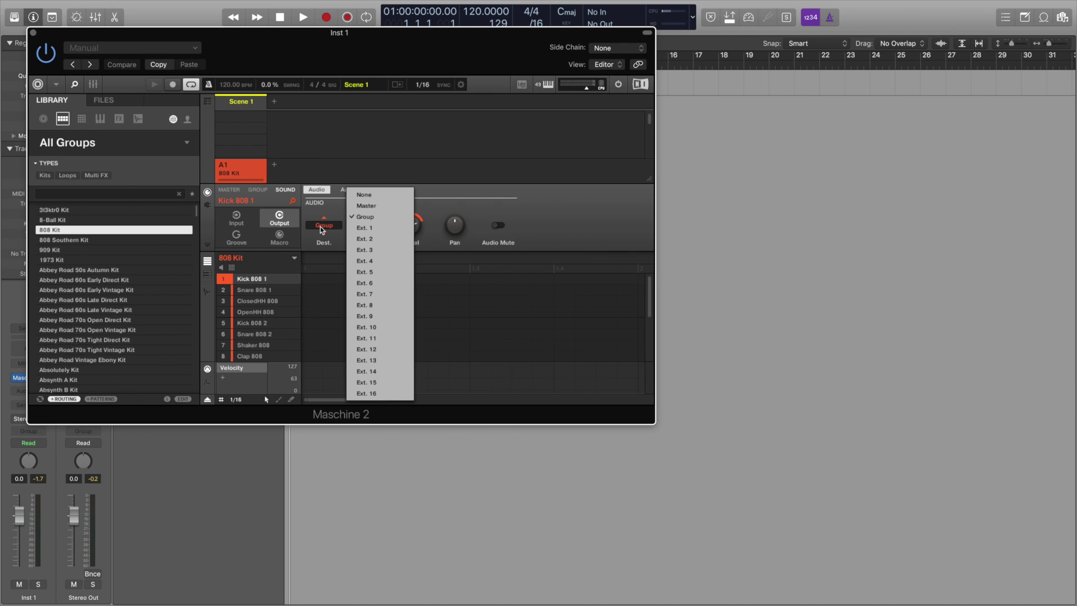
left_click(354, 228)
left_click(250, 290)
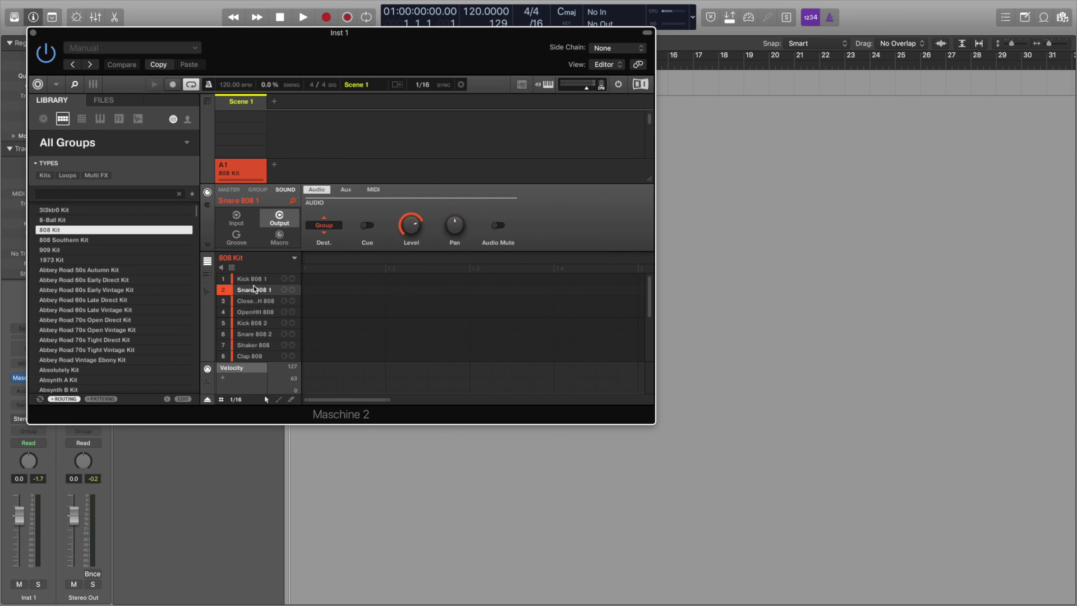
left_click(329, 231)
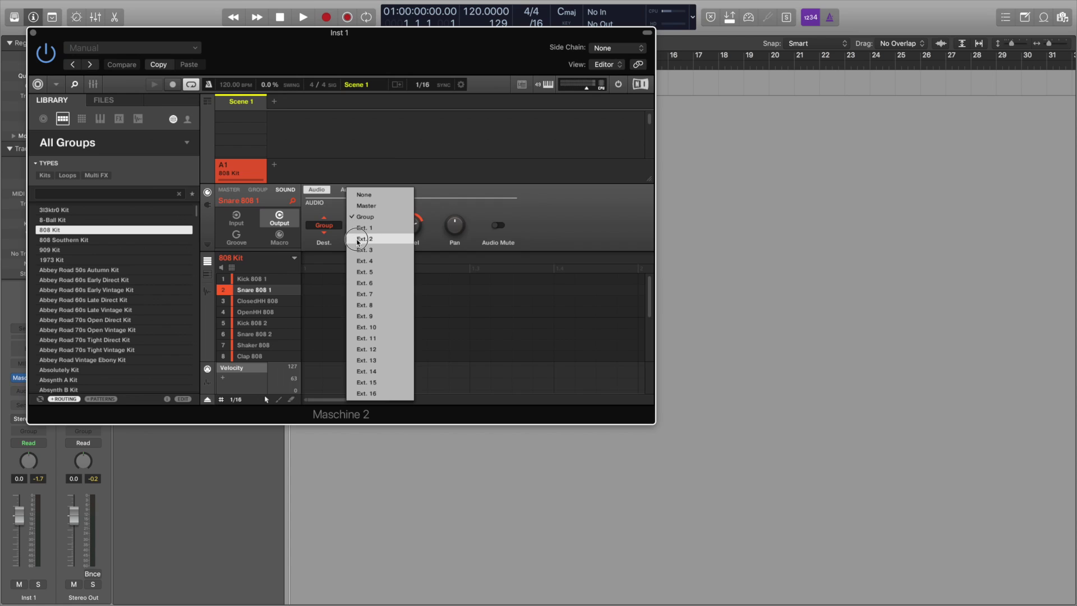
left_click(359, 240)
left_click(248, 301)
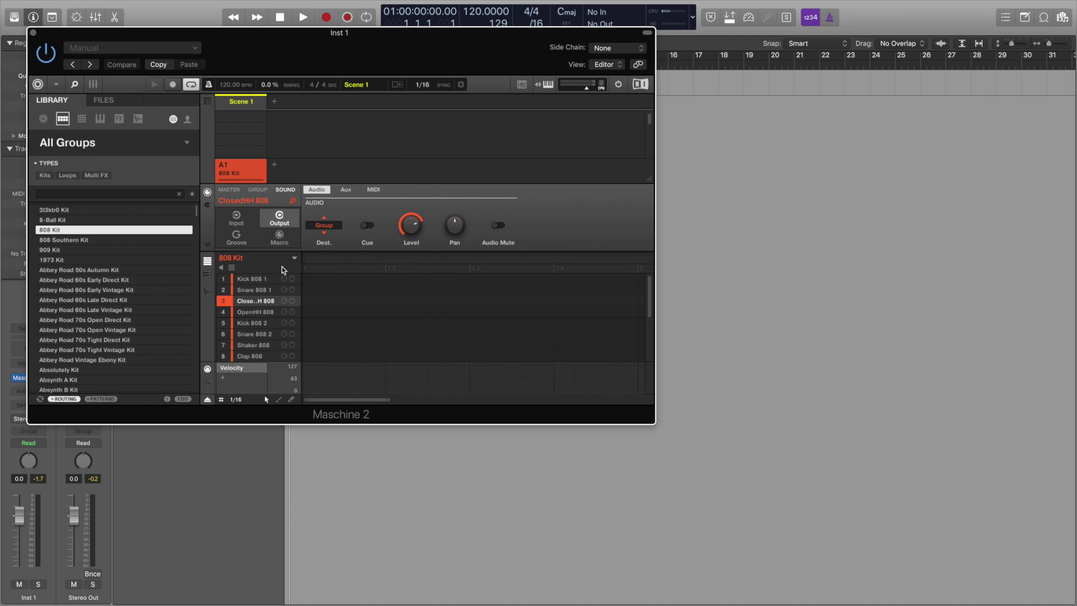
left_click(332, 226)
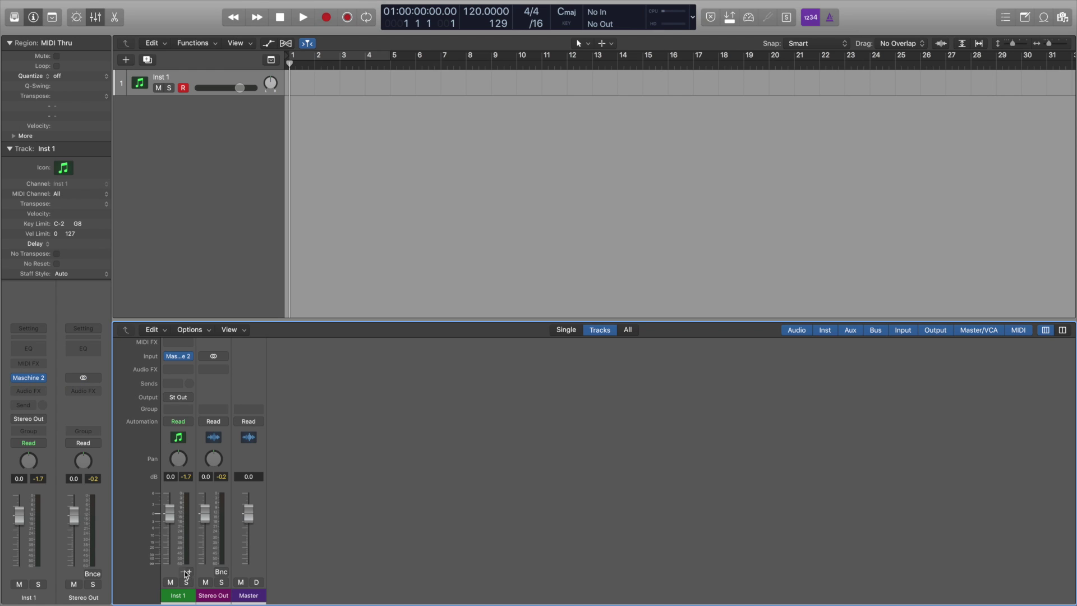
Add Aux 1–3 with the Inst 1 channel strip's + button, then record and stop a take
left_click(189, 572)
left_click(189, 571)
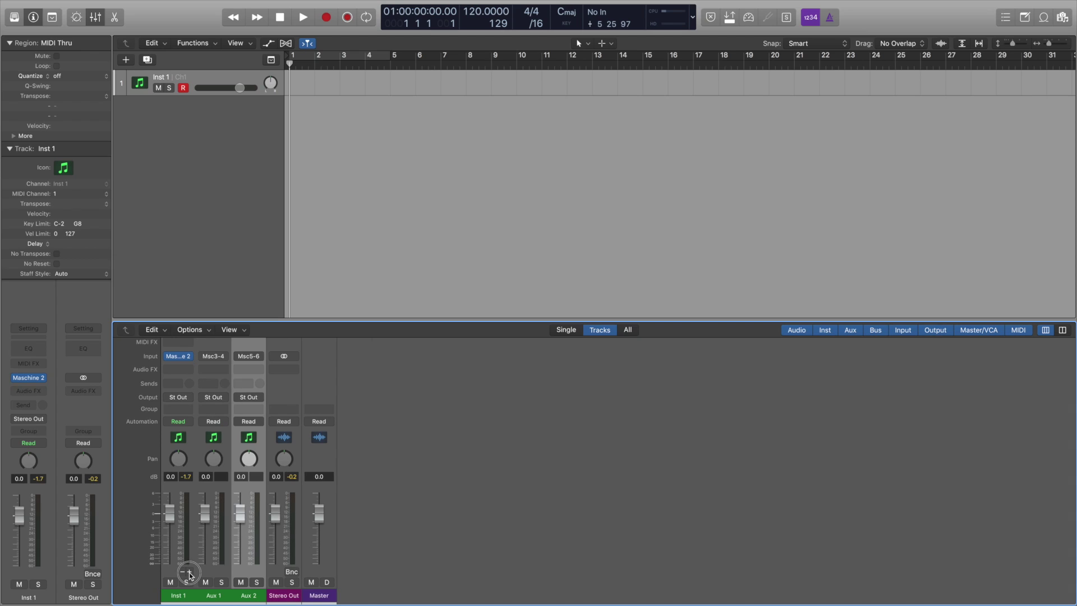
left_click(189, 571)
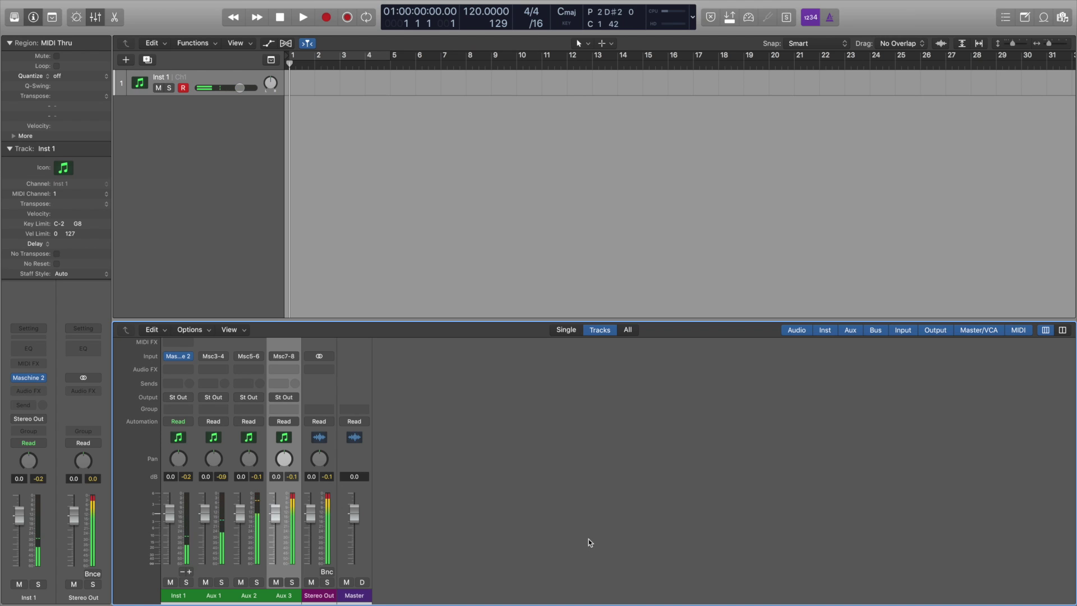
key("r")
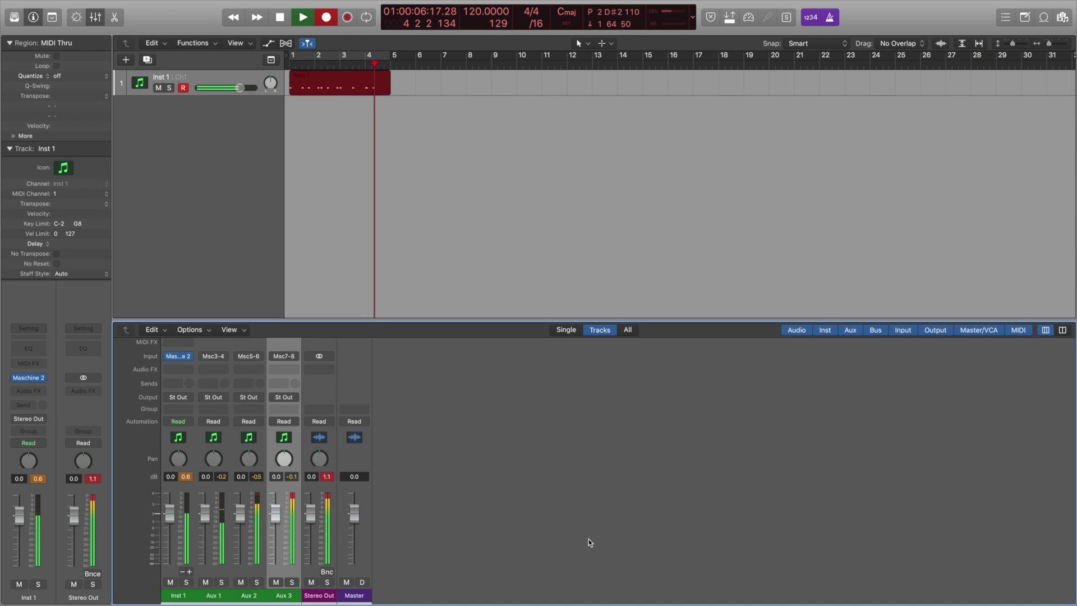
key("space")
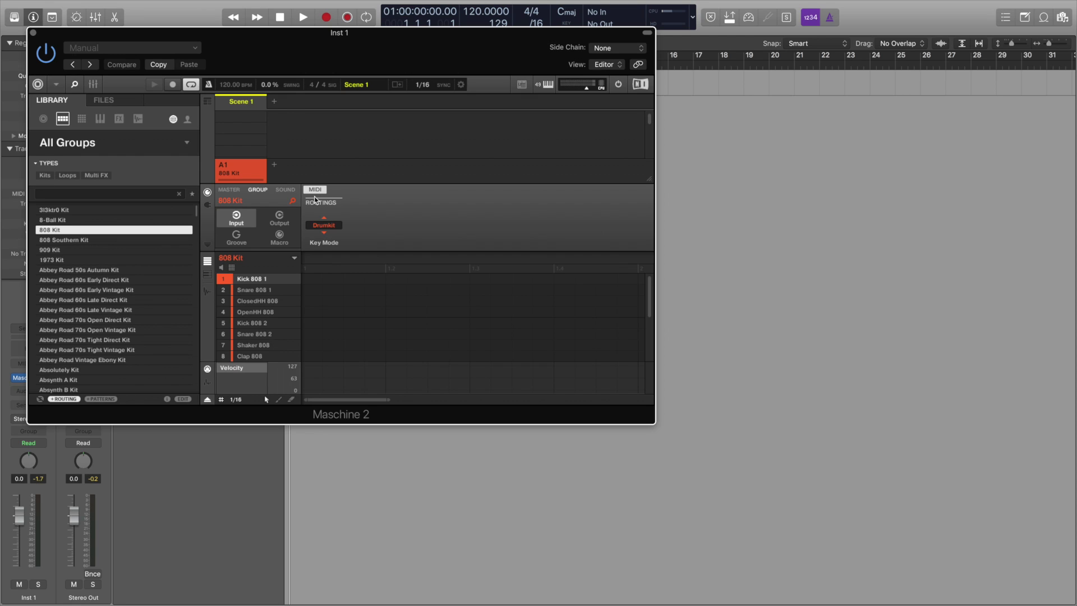
Route Kick 808 1 to Ext. 1 and Snare 808 1 to Ext. 2, leaving ClosedHH 808 on Group
left_click(286, 190)
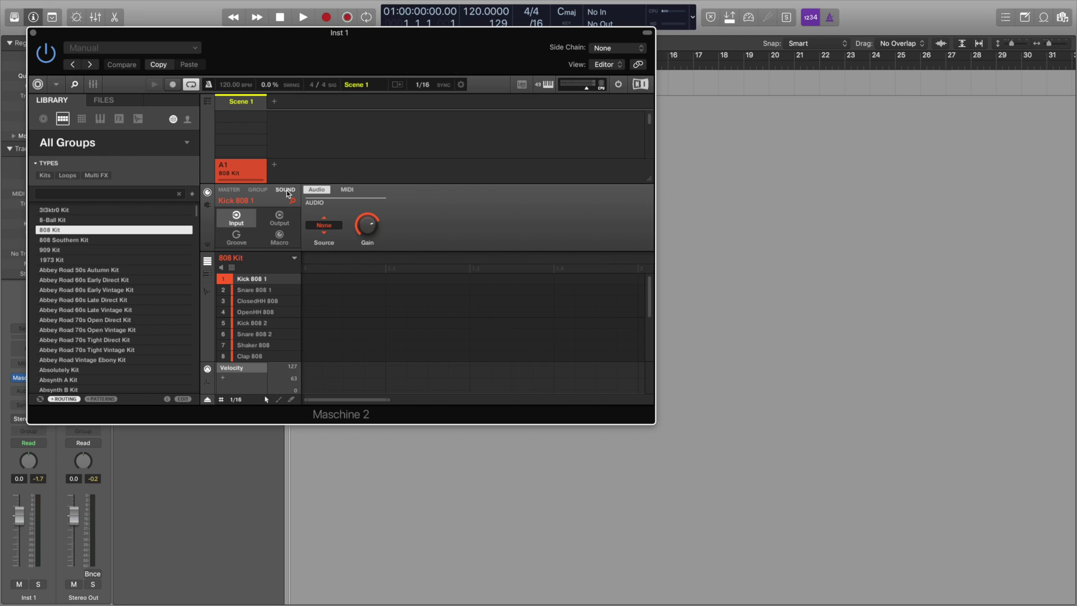
left_click(279, 216)
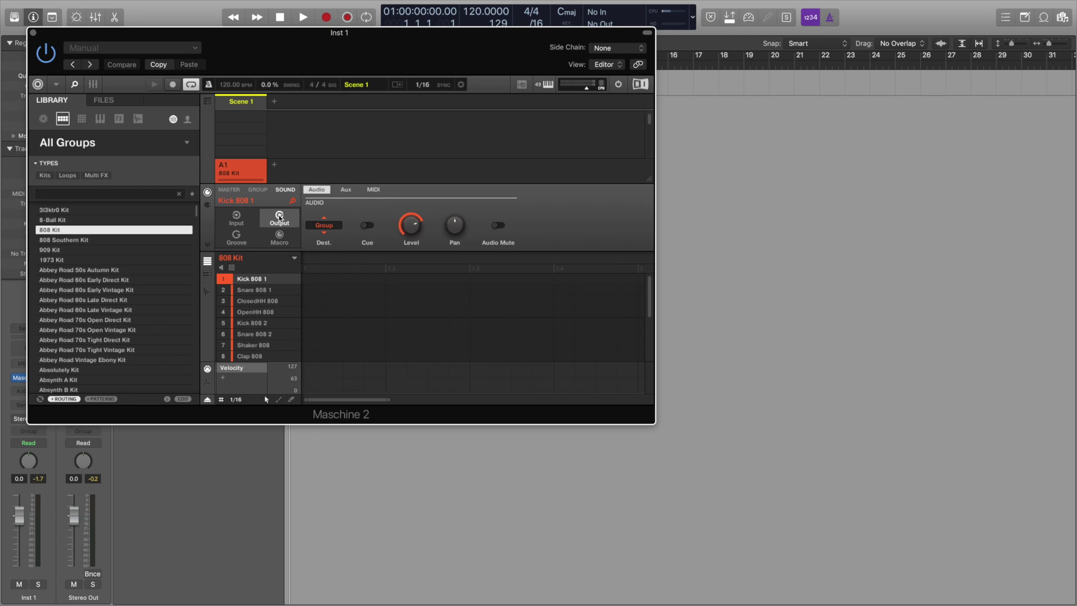
left_click(315, 225)
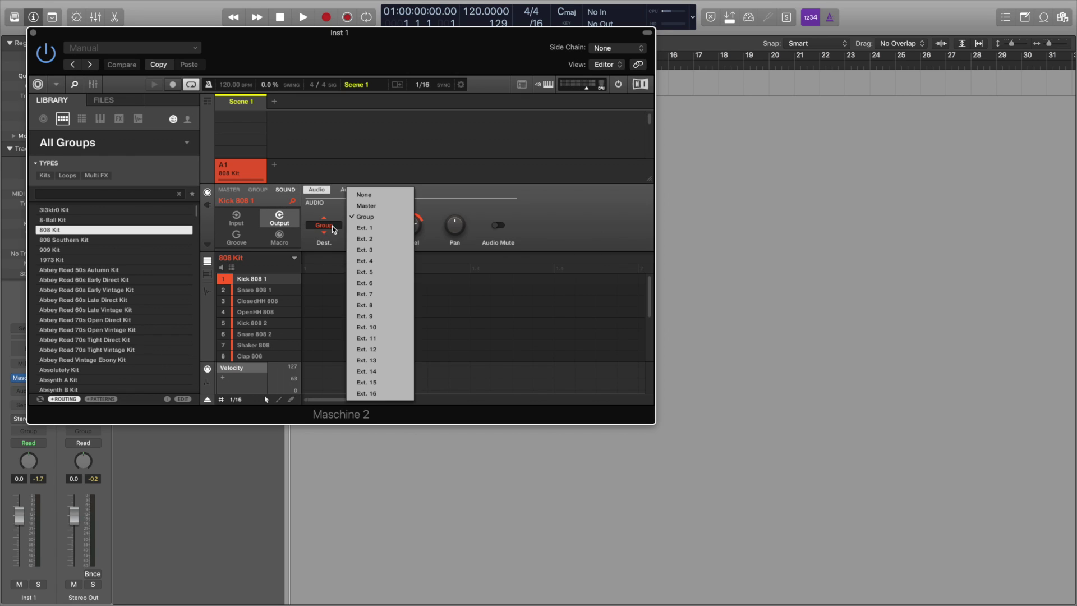
left_click(353, 223)
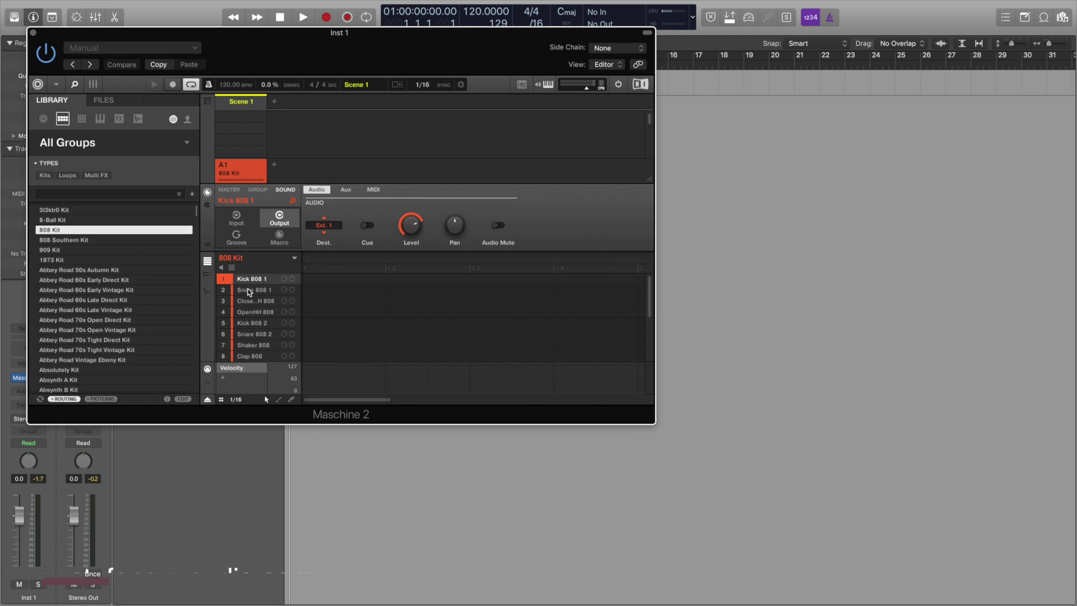
left_click(247, 289)
left_click(328, 227)
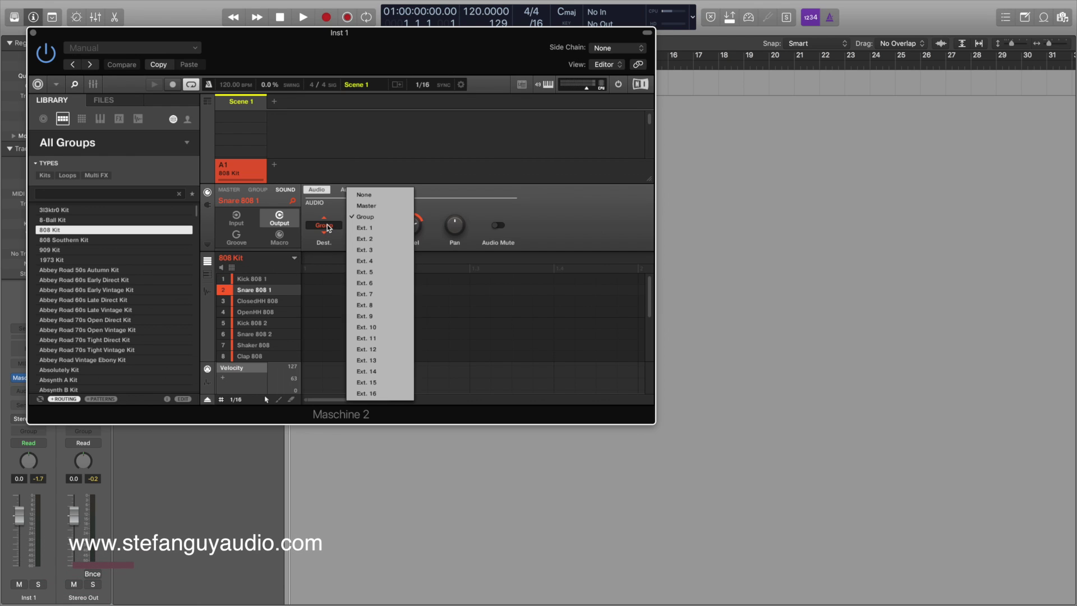
left_click(359, 241)
left_click(248, 300)
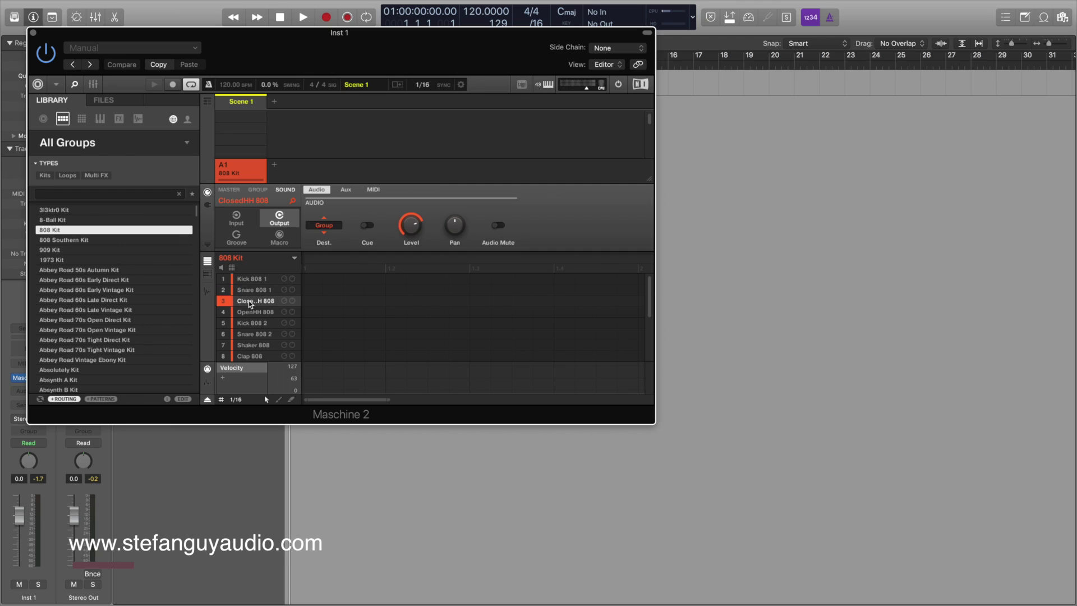
left_click(334, 227)
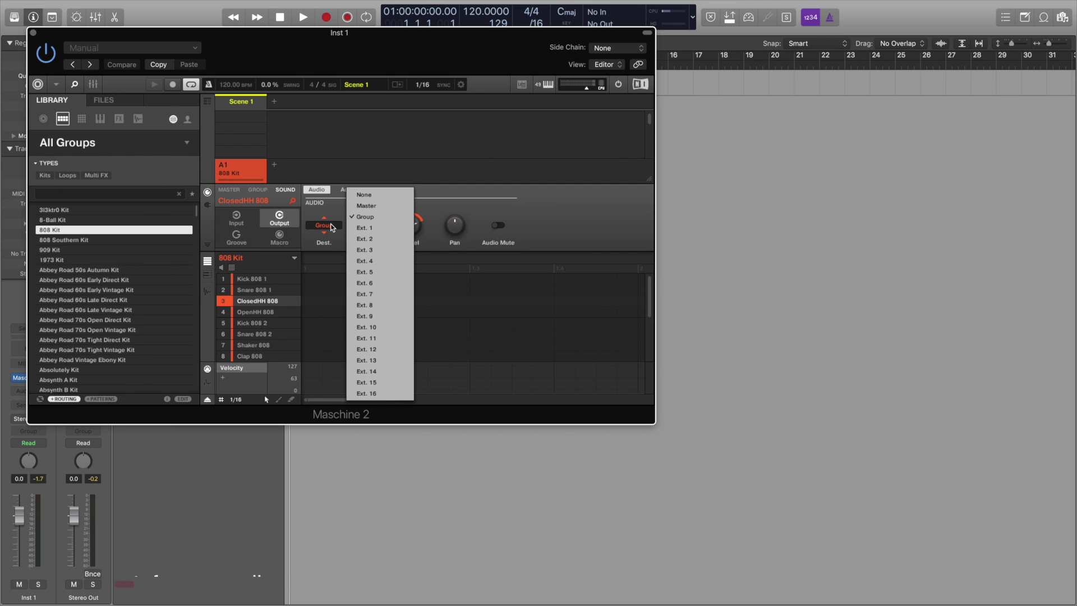